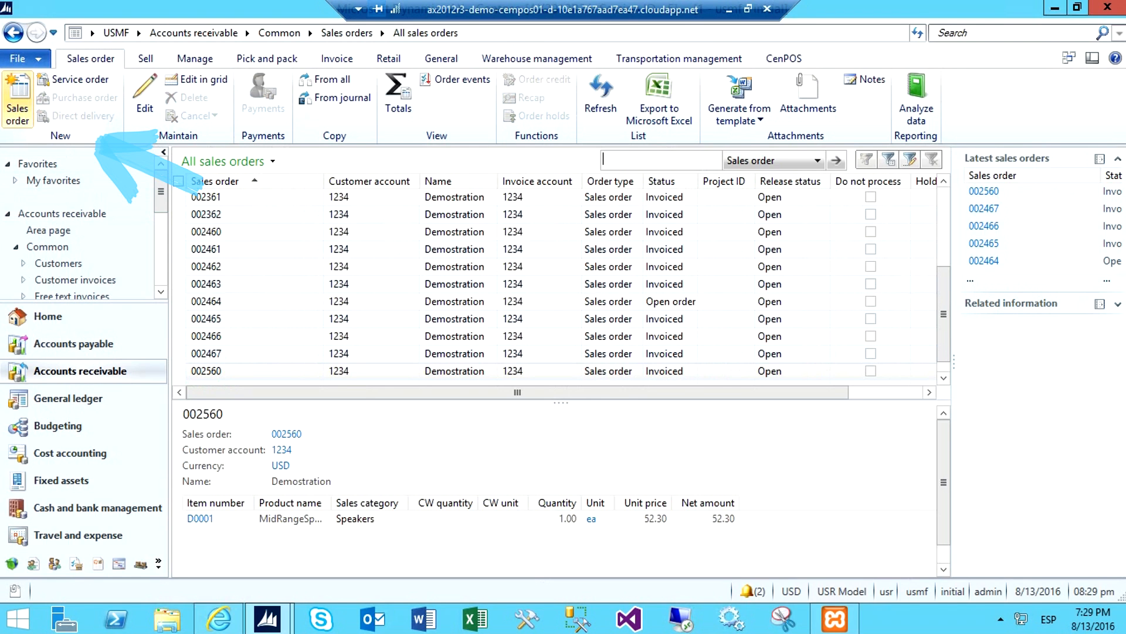
# Create a new sales order for the Demostration customer, entering the customer account number
pyautogui.click(17, 100)
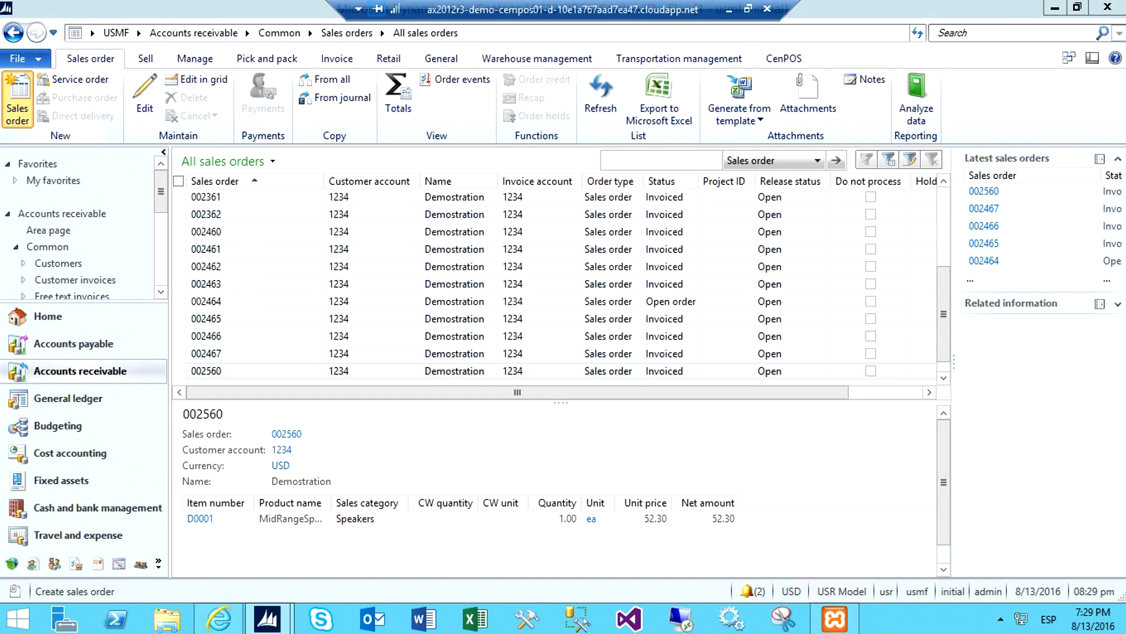
pyautogui.click(288, 123)
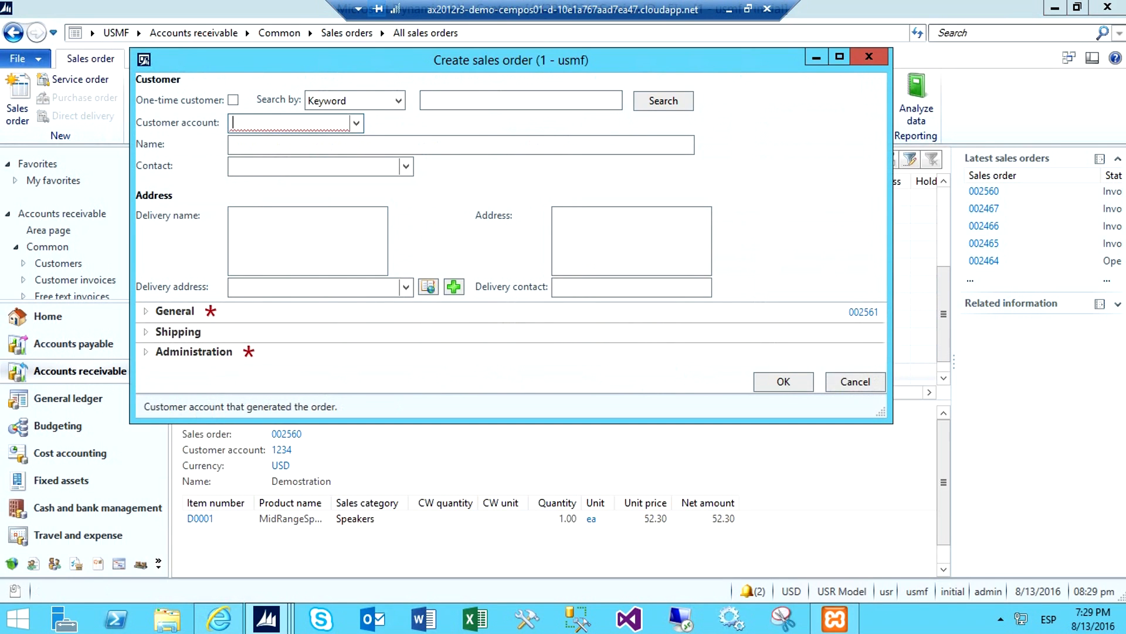
pyautogui.write('1234')
pyautogui.press('Tab')
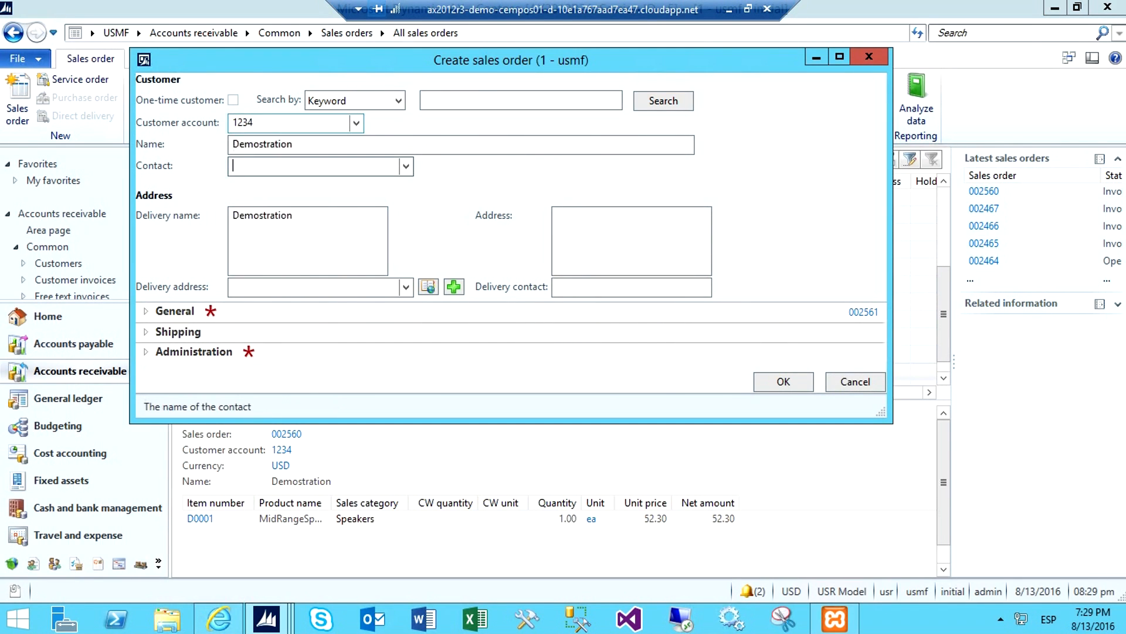
pyautogui.click(784, 381)
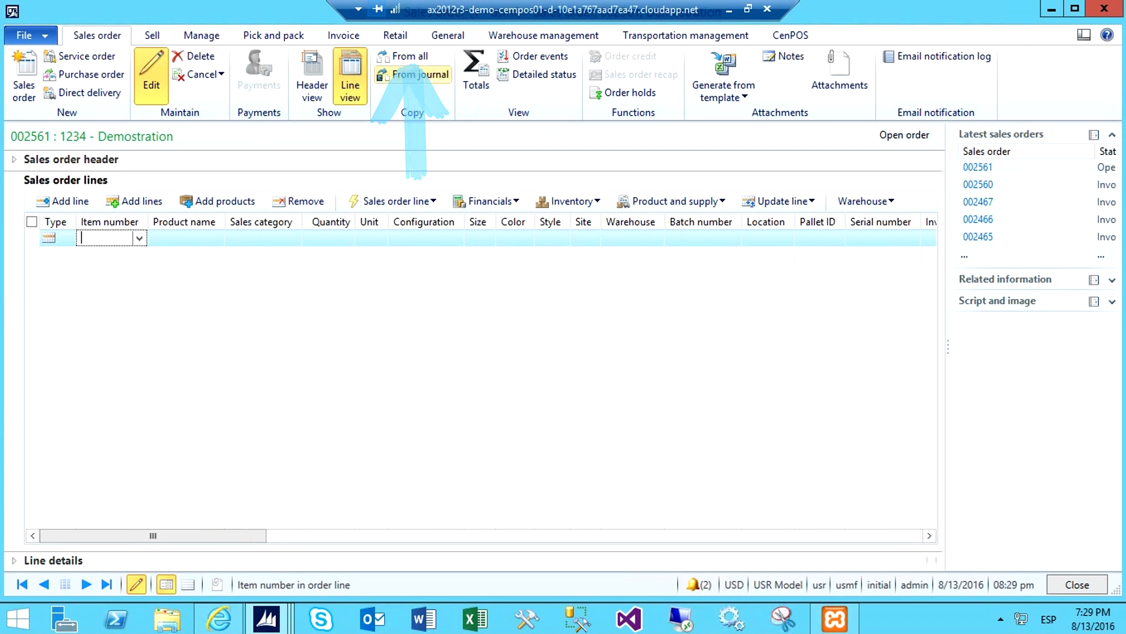
# Copy the order header and the D0001 line from the customer's most recent earlier sales order into the new order
pyautogui.click(409, 57)
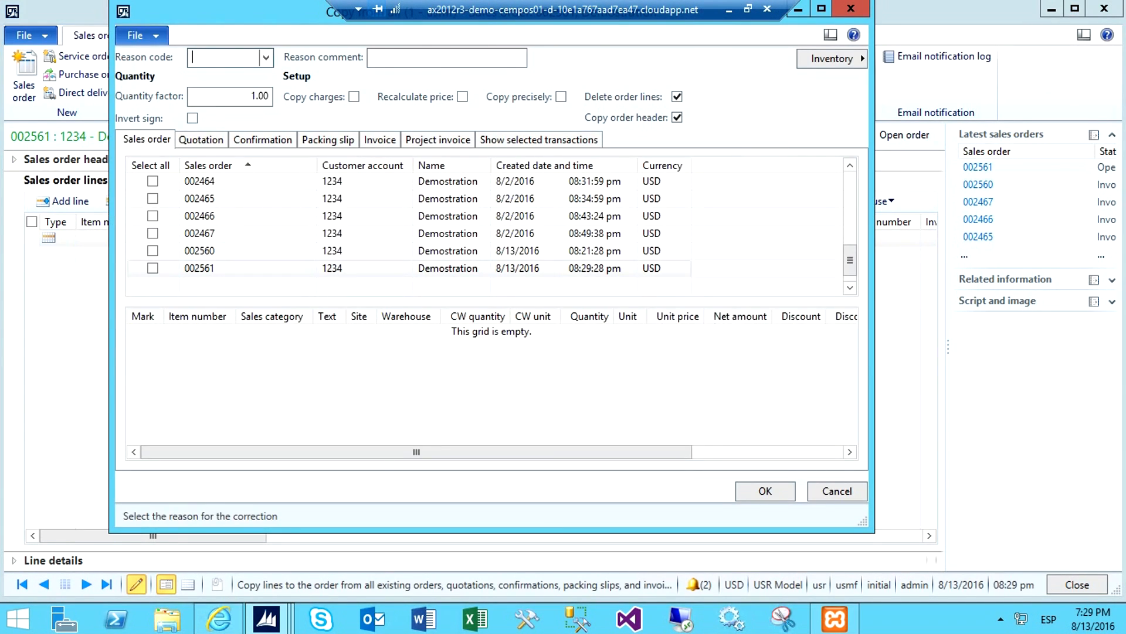
pyautogui.click(153, 251)
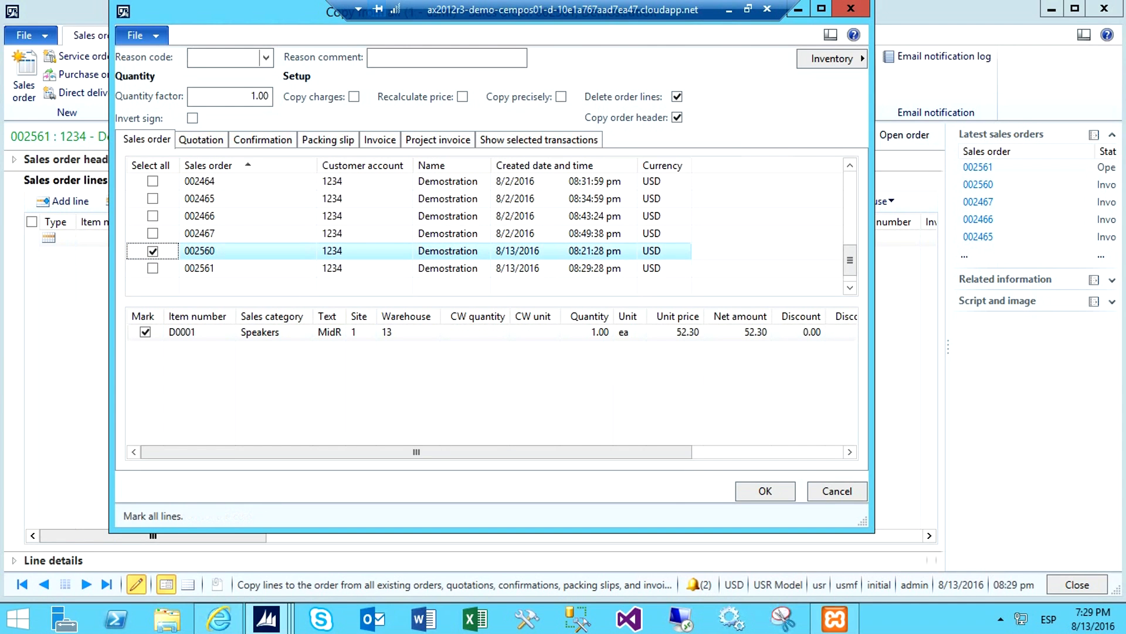
pyautogui.click(766, 490)
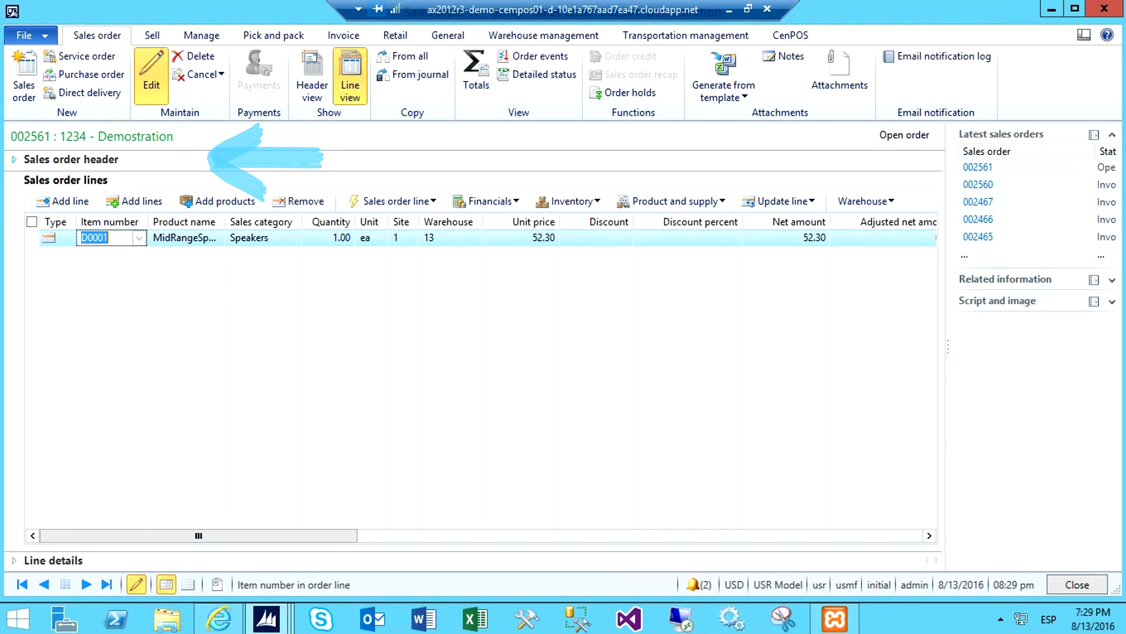
# Check the payment term in the sales order header and post the sales order confirmation without printing
pyautogui.click(71, 159)
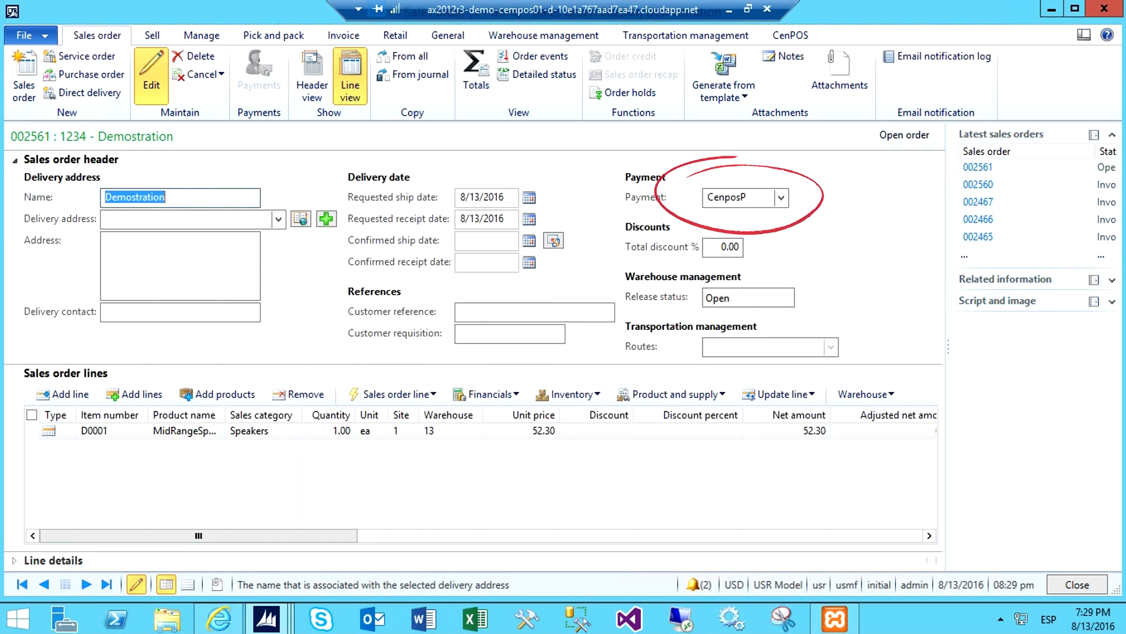
pyautogui.click(727, 197)
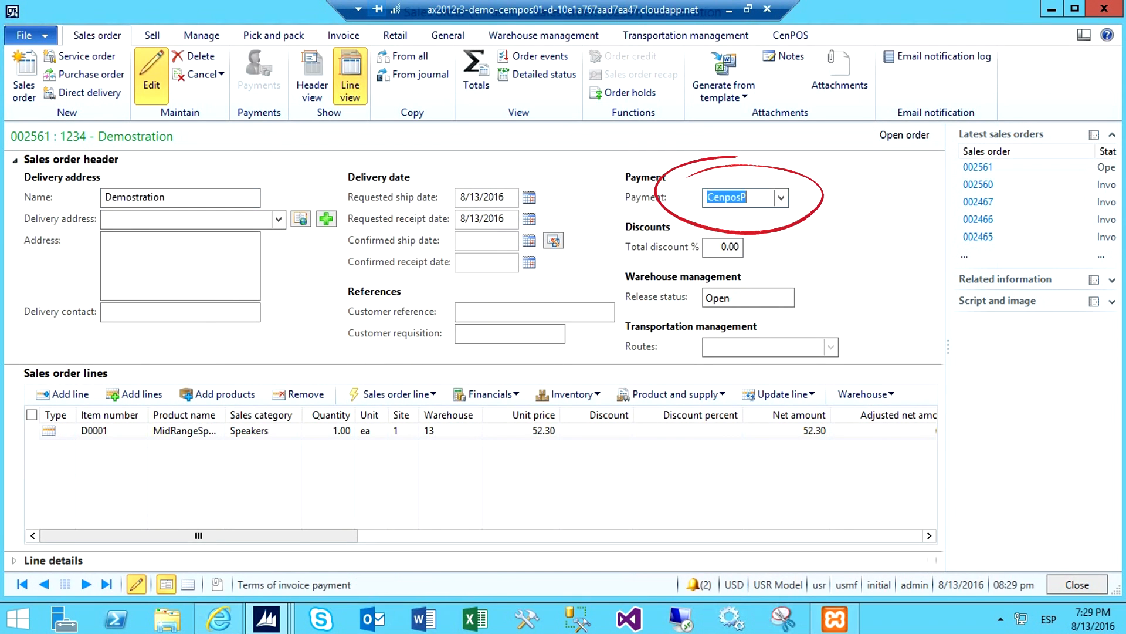
pyautogui.click(153, 36)
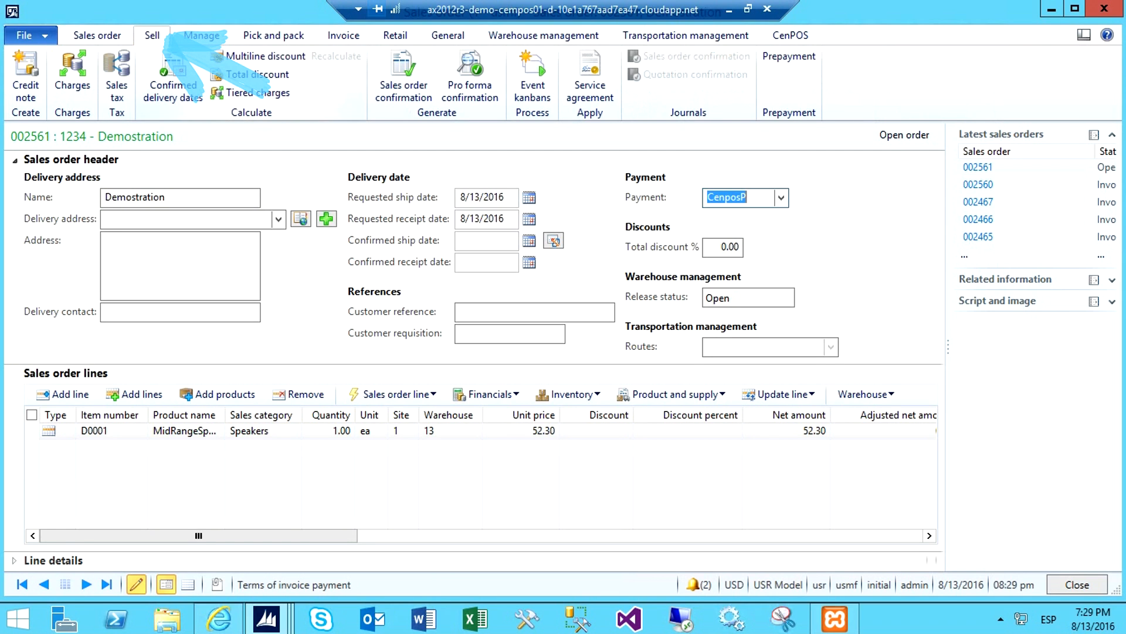
pyautogui.click(404, 76)
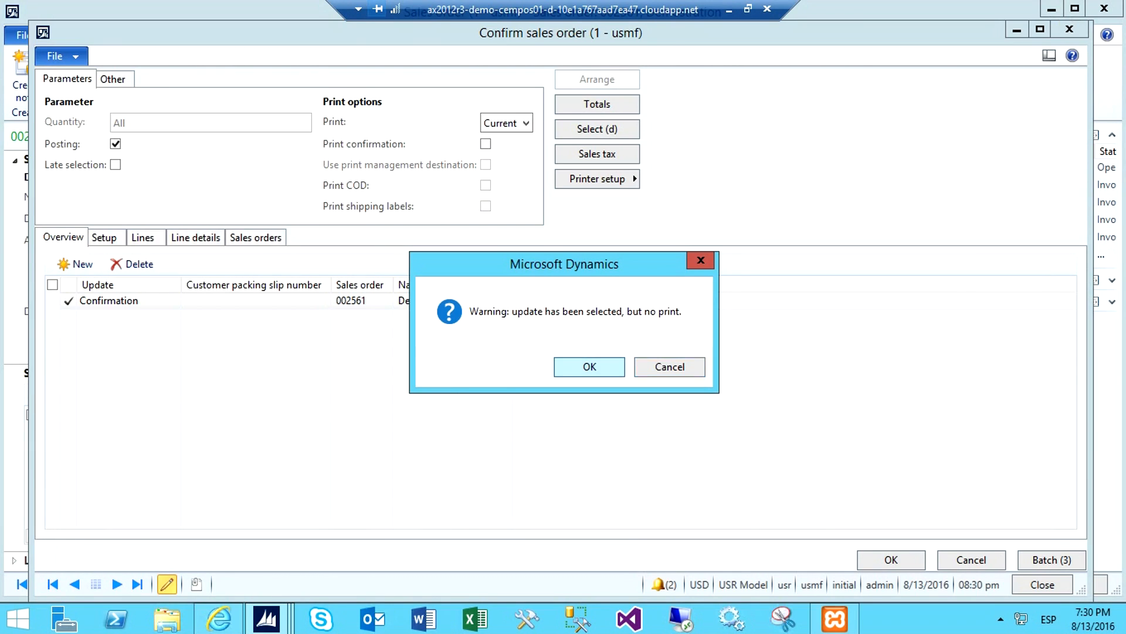
pyautogui.click(590, 367)
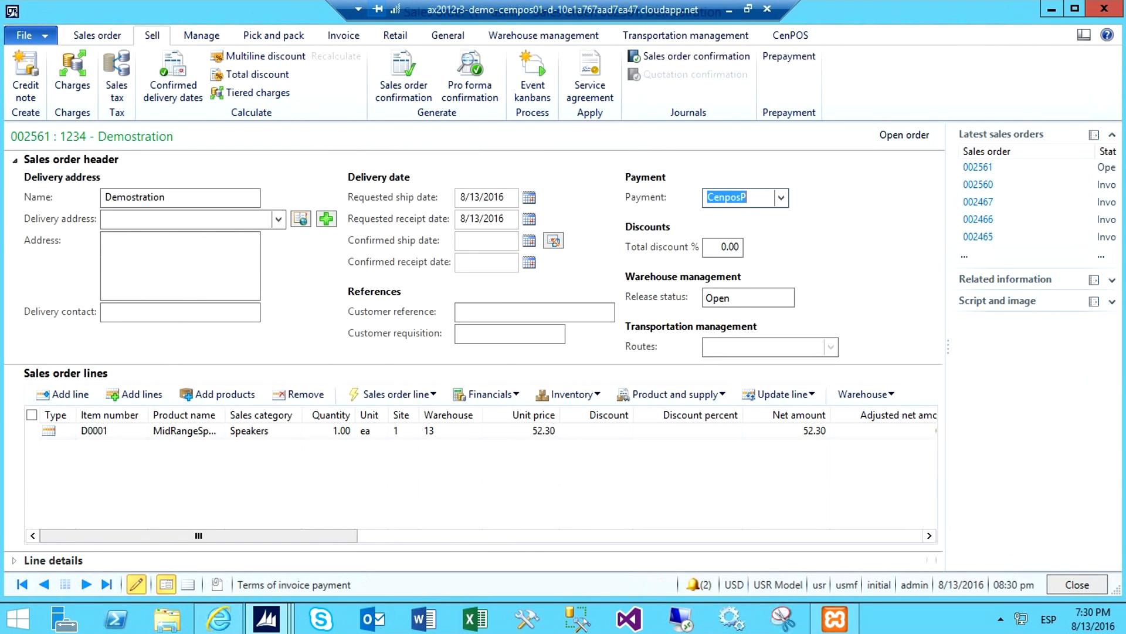
# Post the sales order's invoice without printing and decline EBPP for the payment
pyautogui.click(344, 35)
pyautogui.click(28, 73)
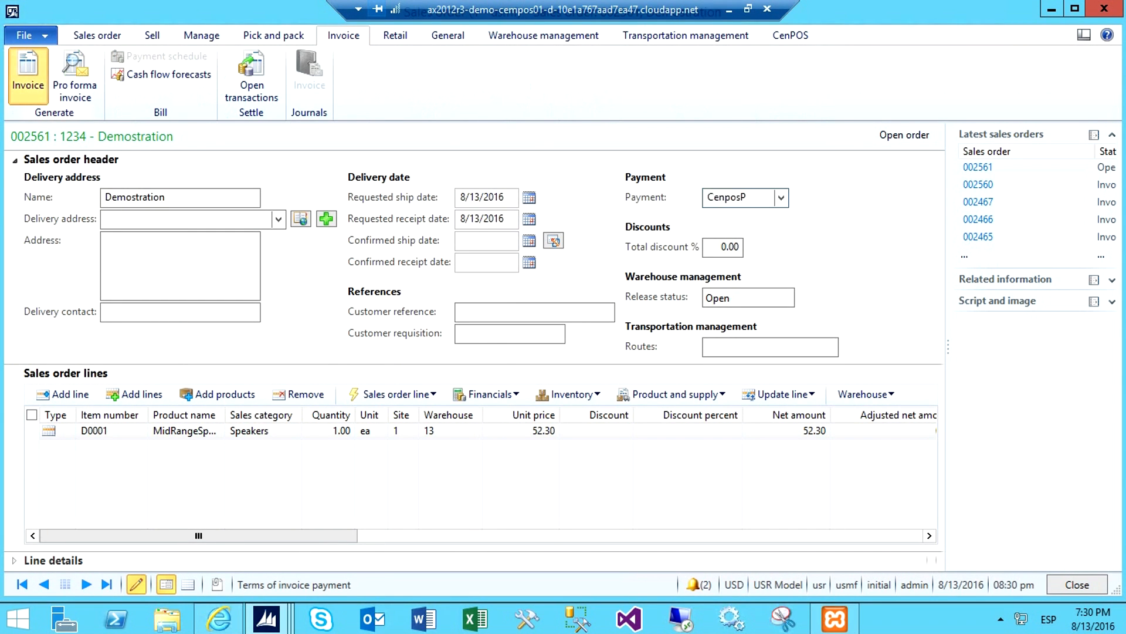
pyautogui.press('Return')
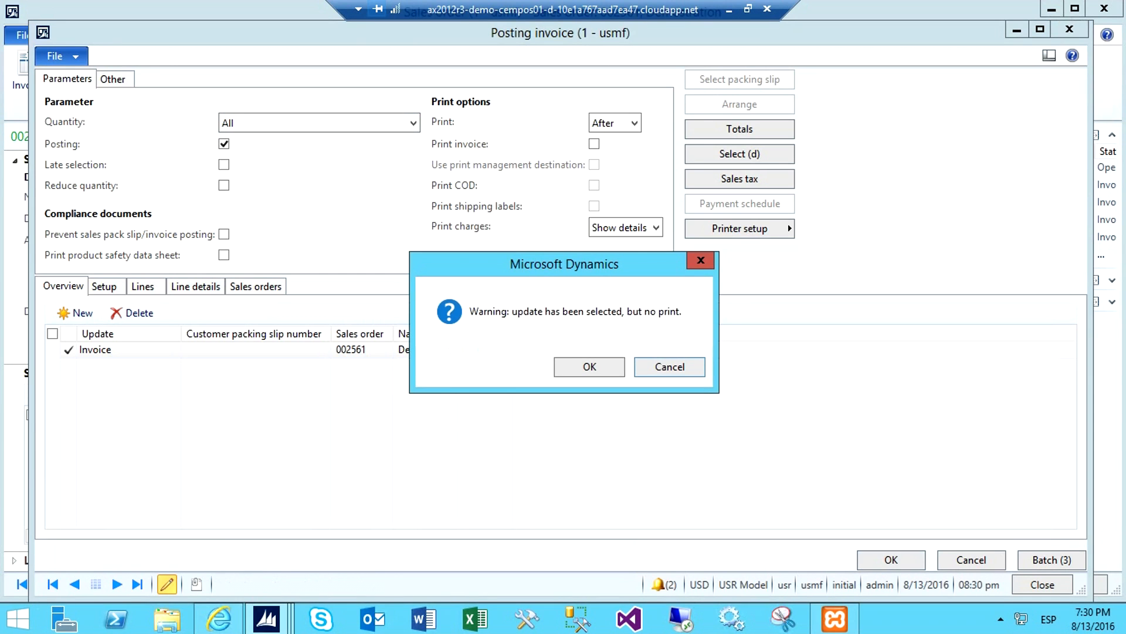
pyautogui.press('Return')
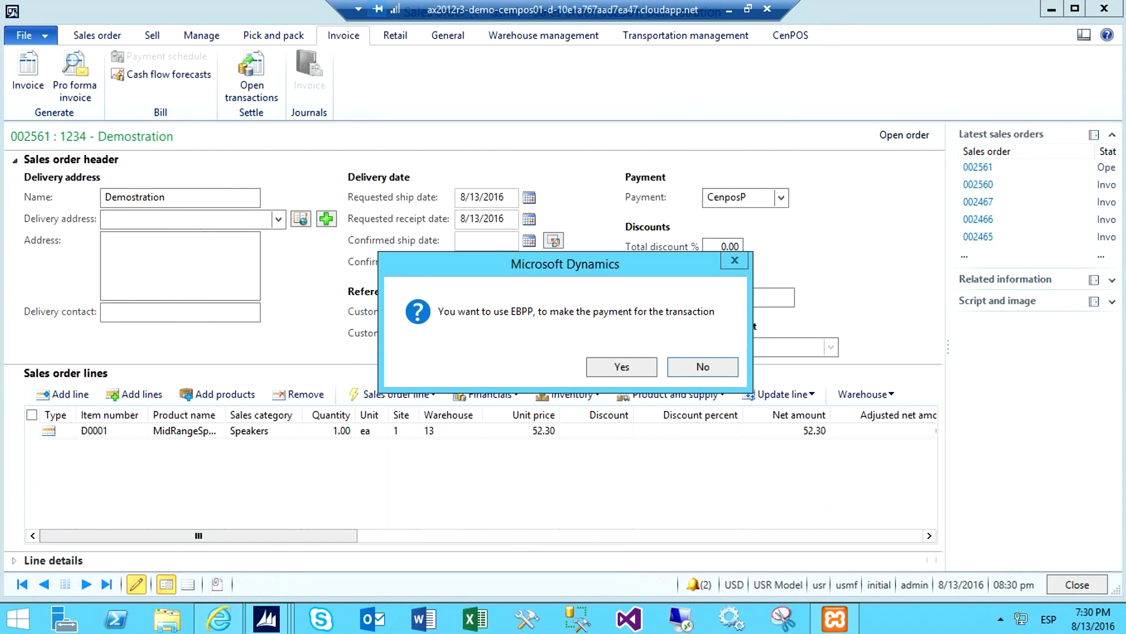
pyautogui.press('Return')
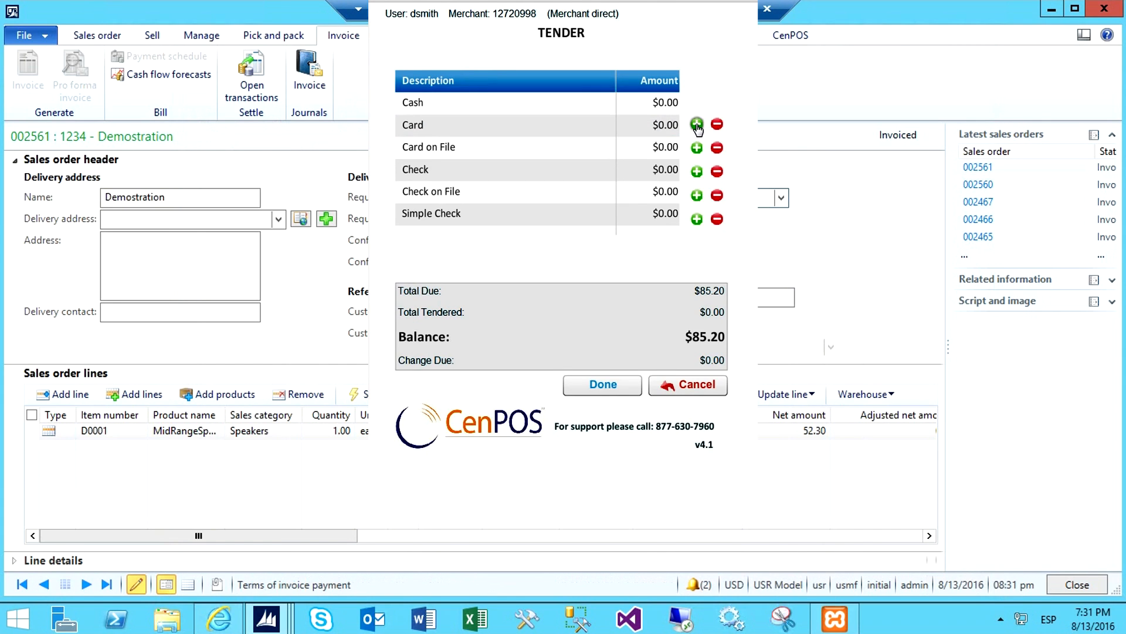
# Add a Card payment as a Sale for 85.20, enter the card's last four digits and submit it
pyautogui.click(697, 125)
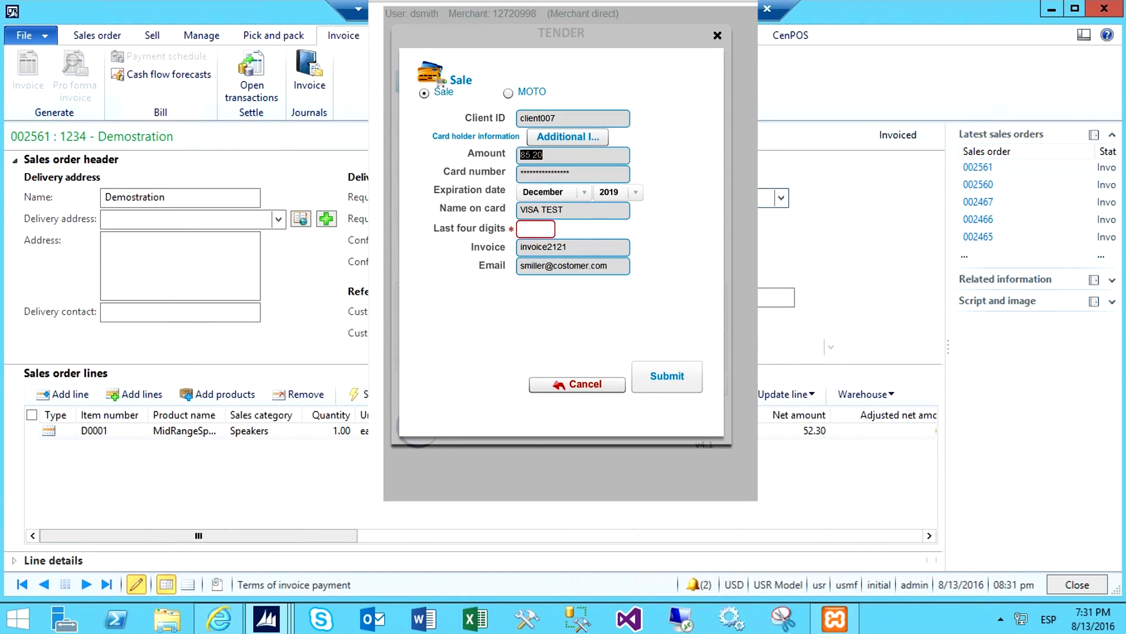
pyautogui.click(535, 229)
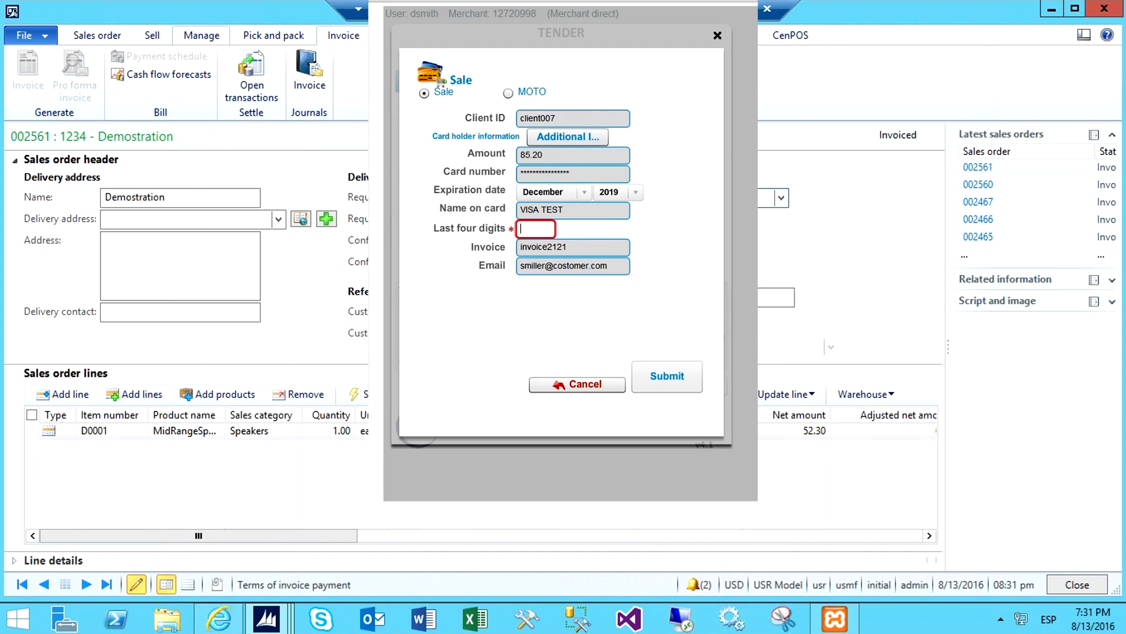
pyautogui.write('1111')
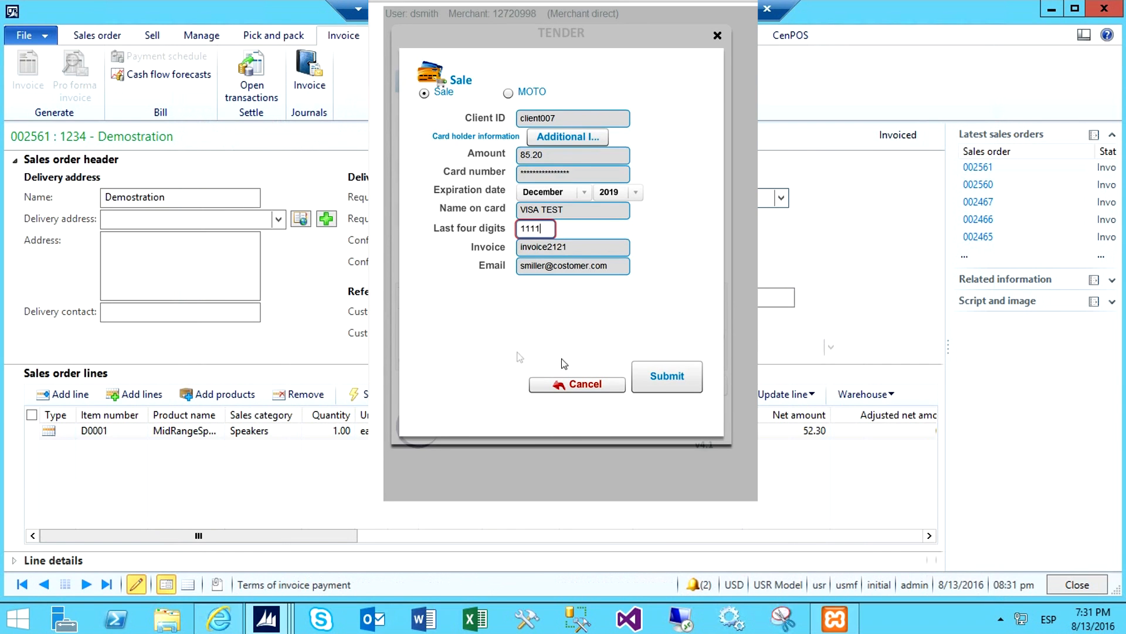
pyautogui.click(650, 376)
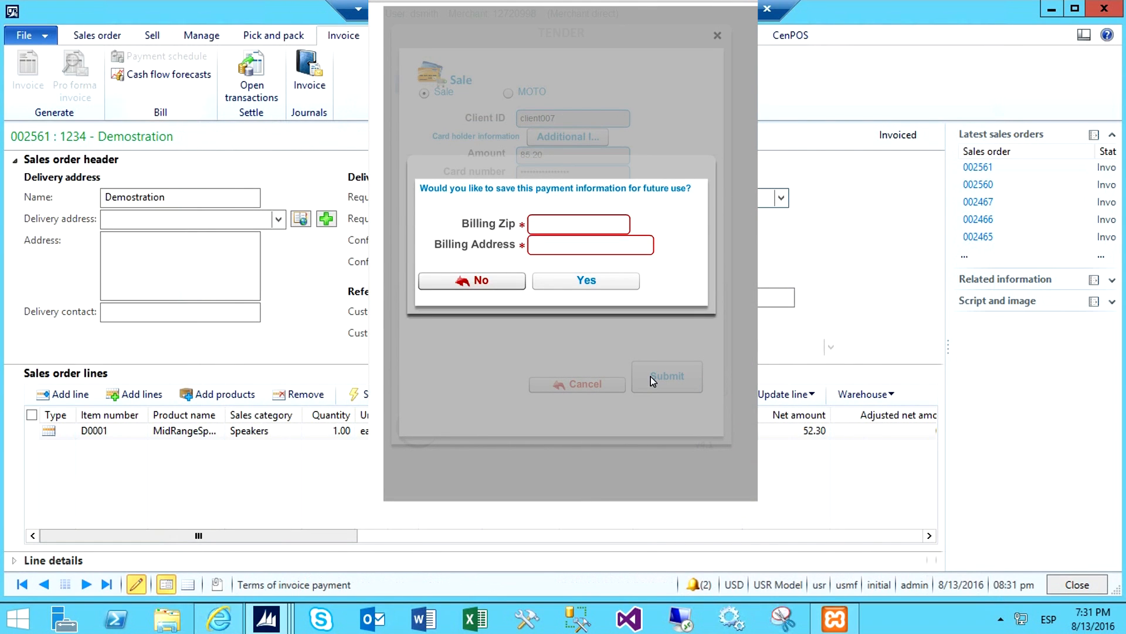
# Save the payment information for future use with the billing zip and billing address, and close the sale receipt
pyautogui.write('99999')
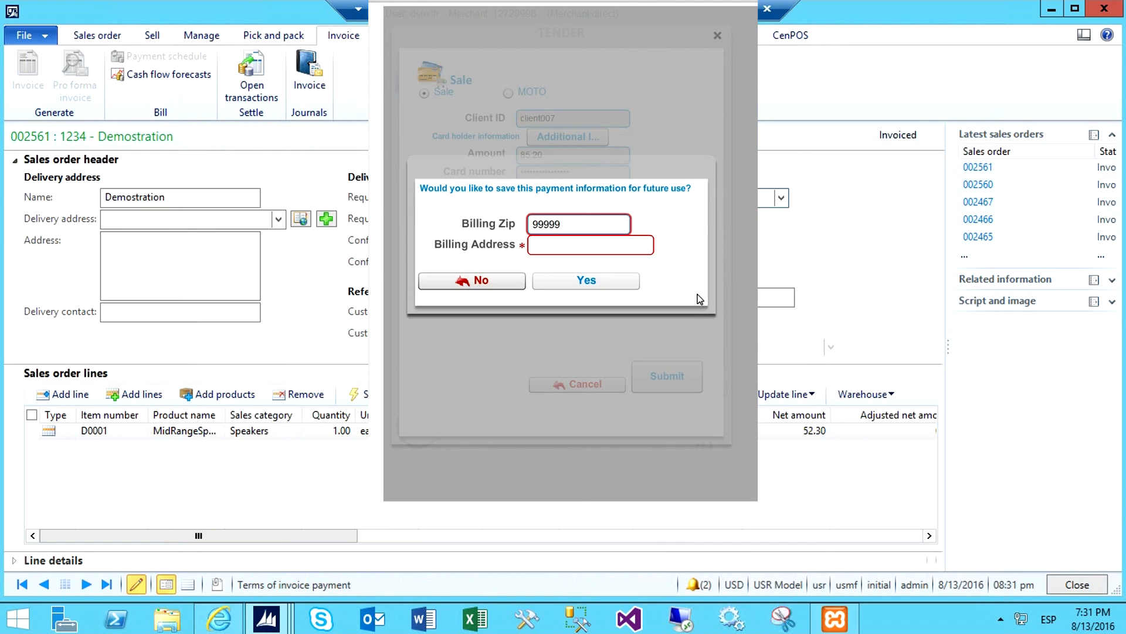
pyautogui.click(625, 244)
pyautogui.write('12 Main St')
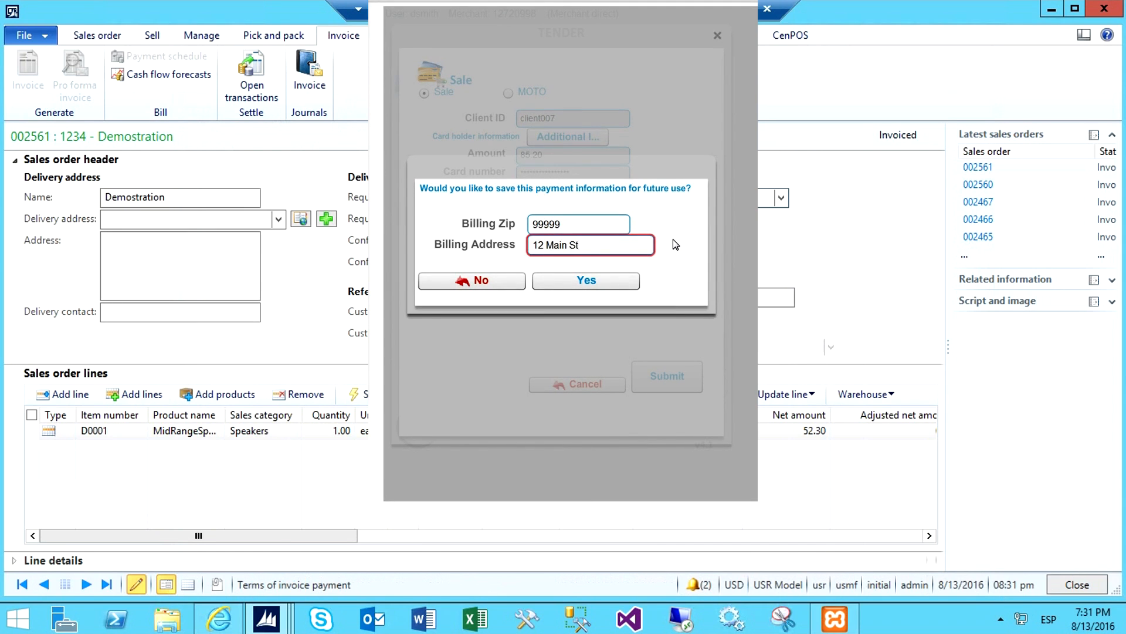
pyautogui.click(610, 281)
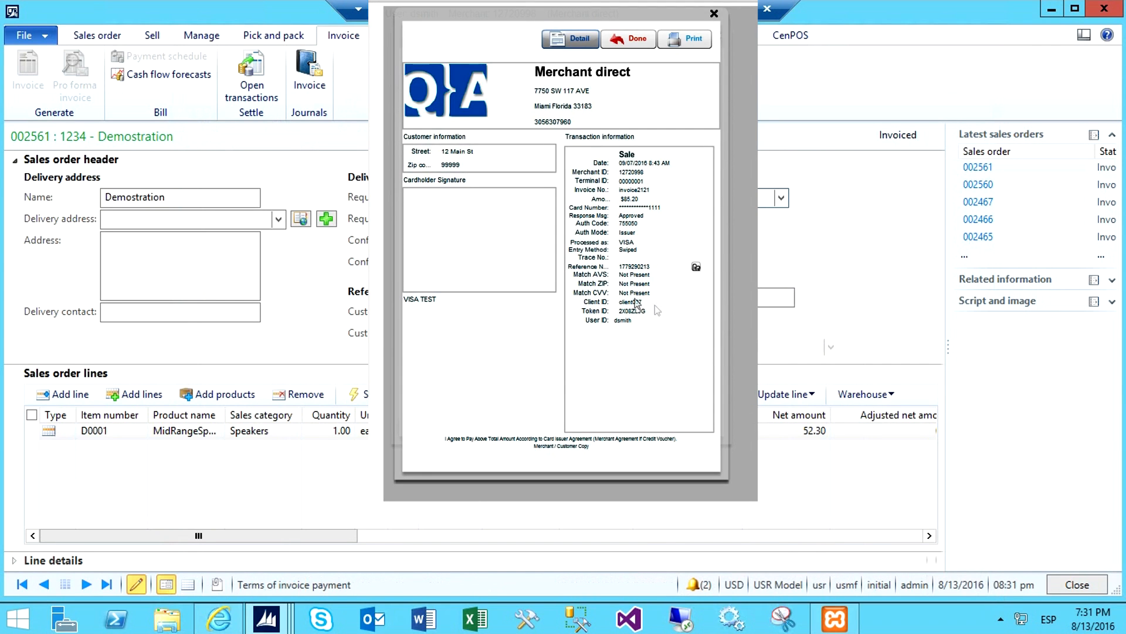
pyautogui.click(633, 40)
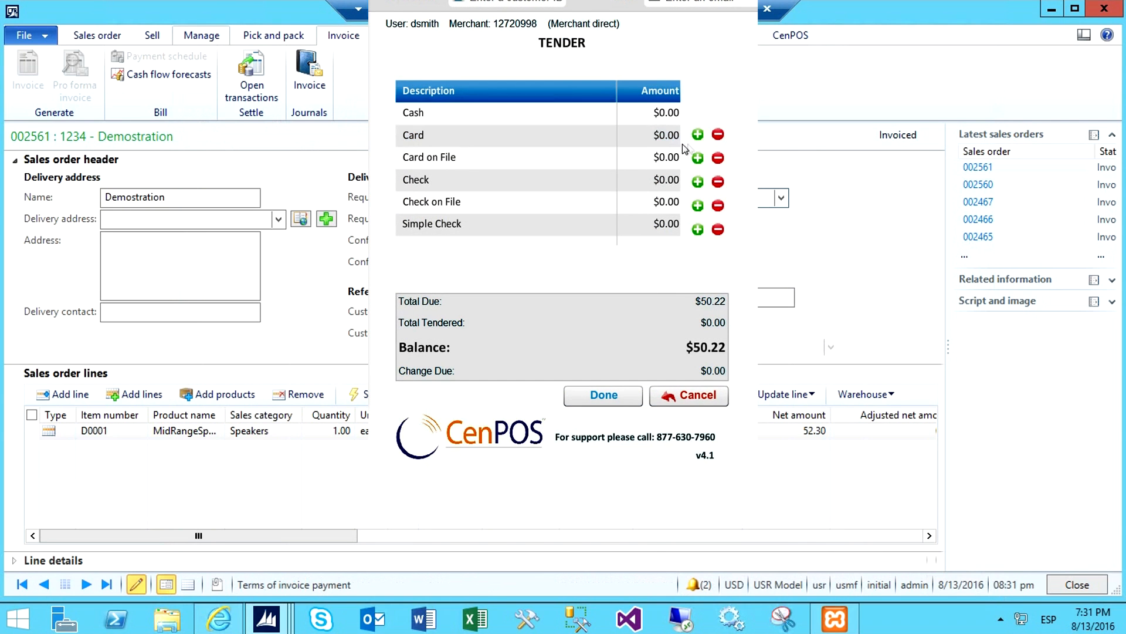
# Submit a MOTO card payment of 50.22 with the card number, expiration January 2017, cardholder name, CVV, zip and billing address
pyautogui.click(698, 134)
pyautogui.click(509, 104)
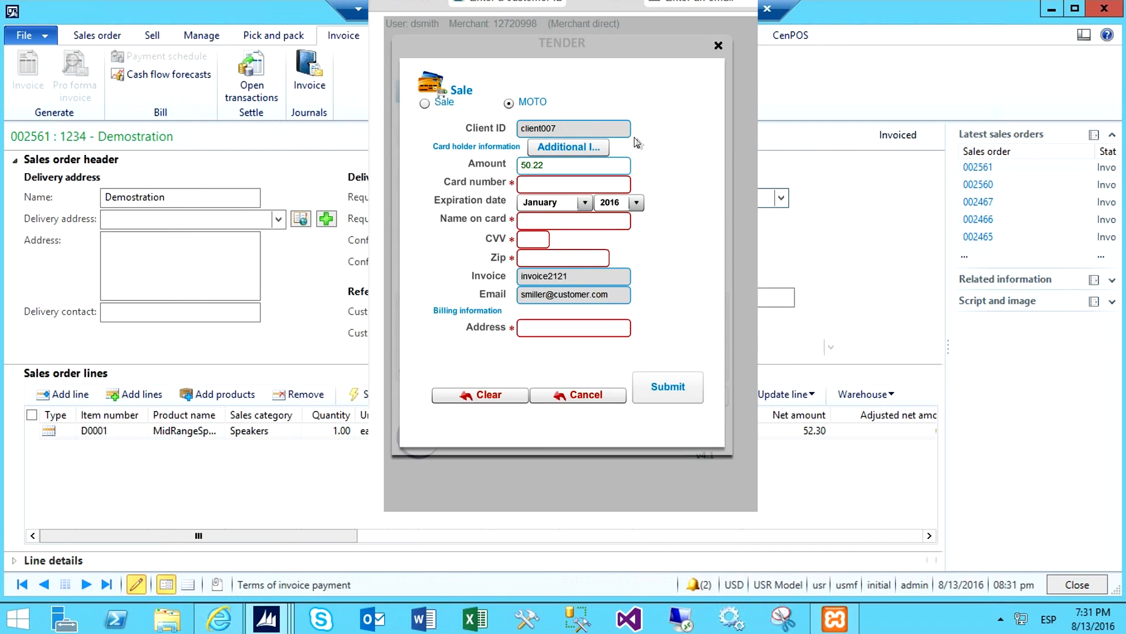
pyautogui.click(616, 184)
pyautogui.write('4111111111111111')
pyautogui.click(636, 202)
pyautogui.click(610, 233)
pyautogui.press('Tab')
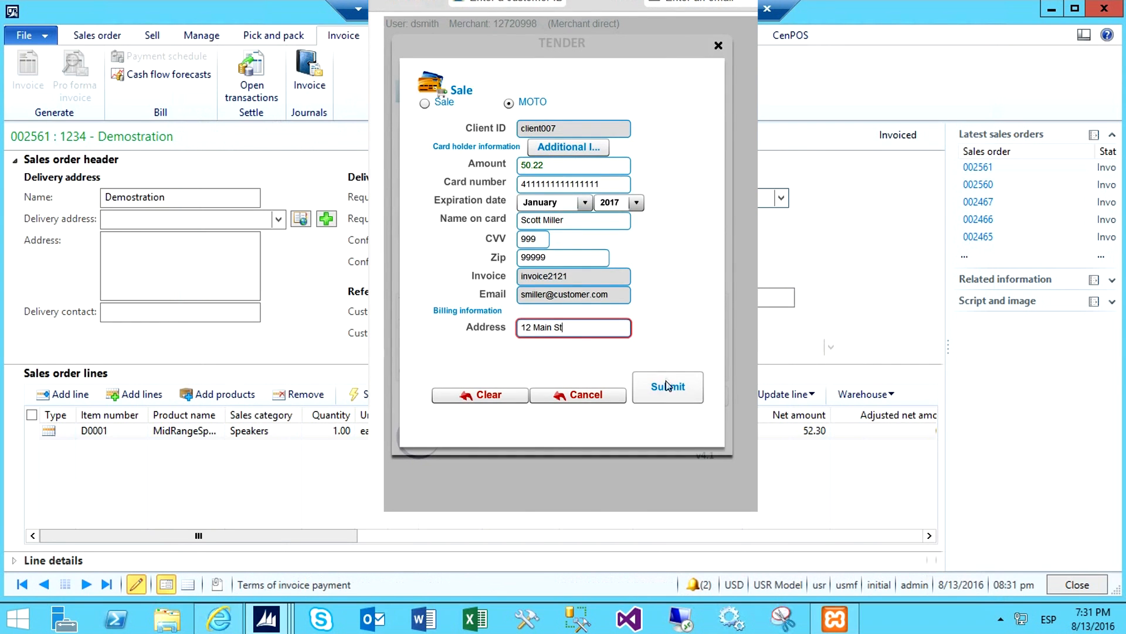
pyautogui.click(667, 385)
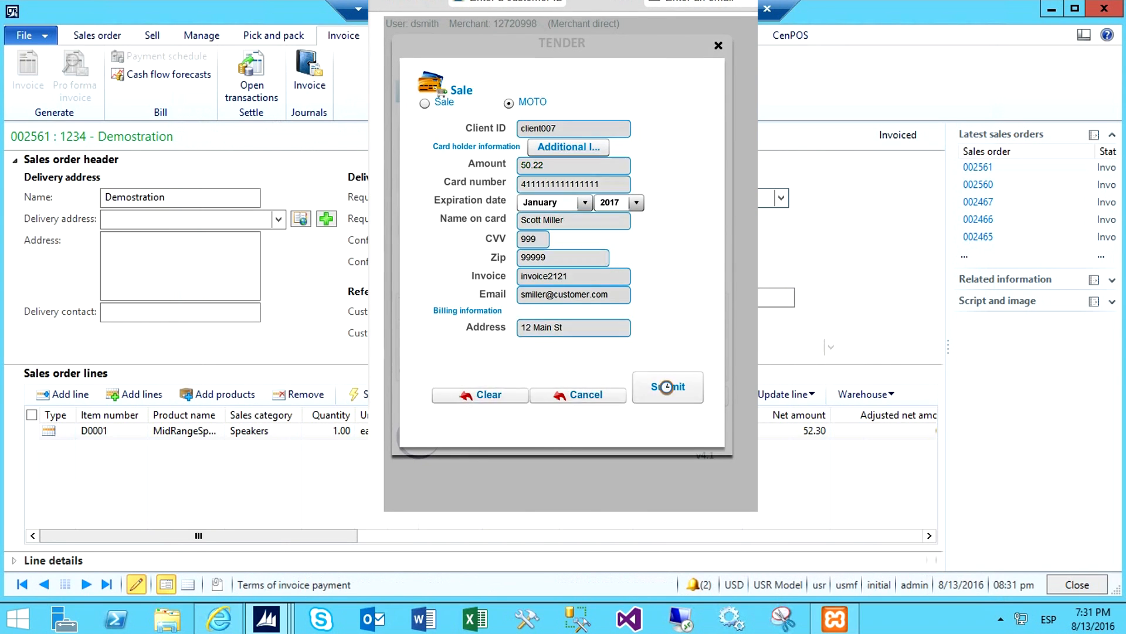
# Close the receipt of the MOTO payment and finish the tender
pyautogui.click(625, 296)
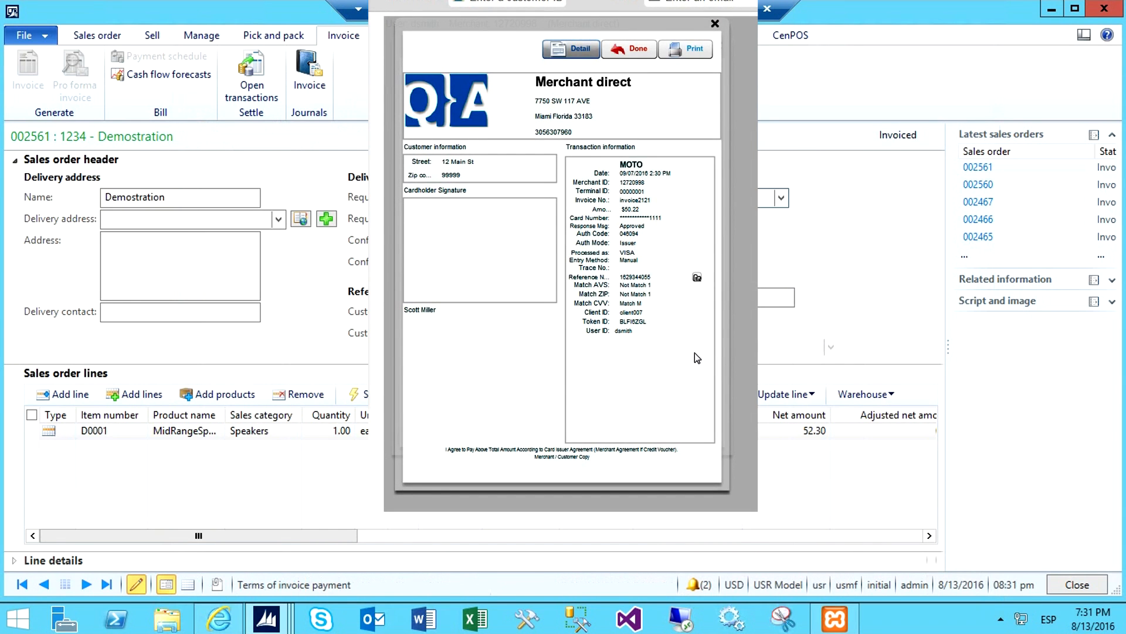
pyautogui.click(629, 48)
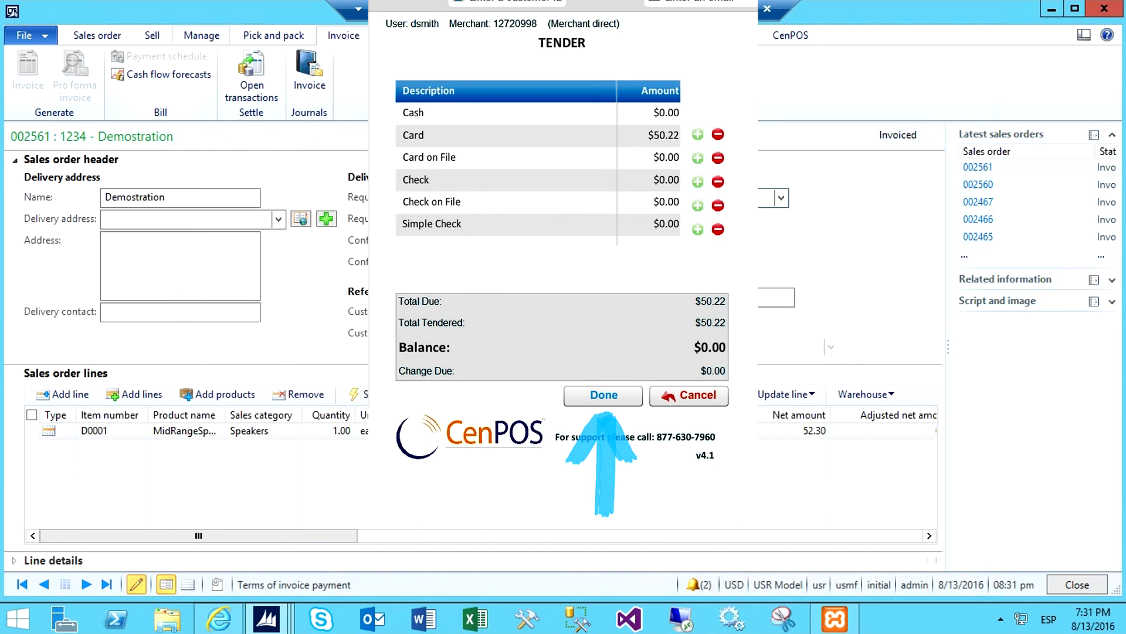
pyautogui.click(632, 394)
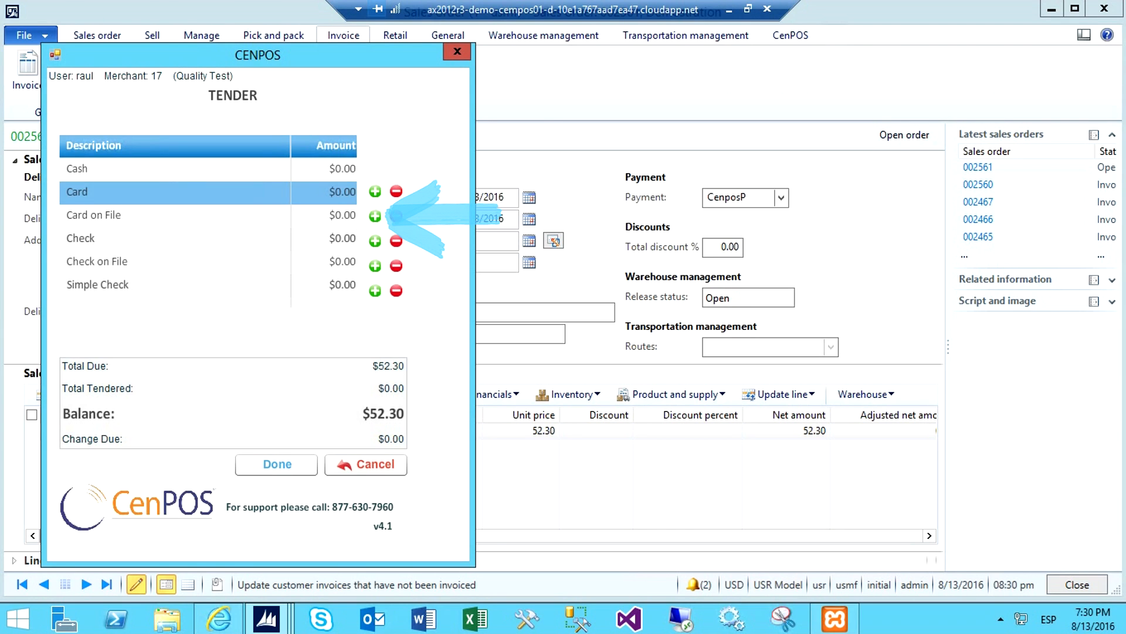
# Pay 52.30 with the customer's VISA Card on File and complete the transaction
pyautogui.click(375, 217)
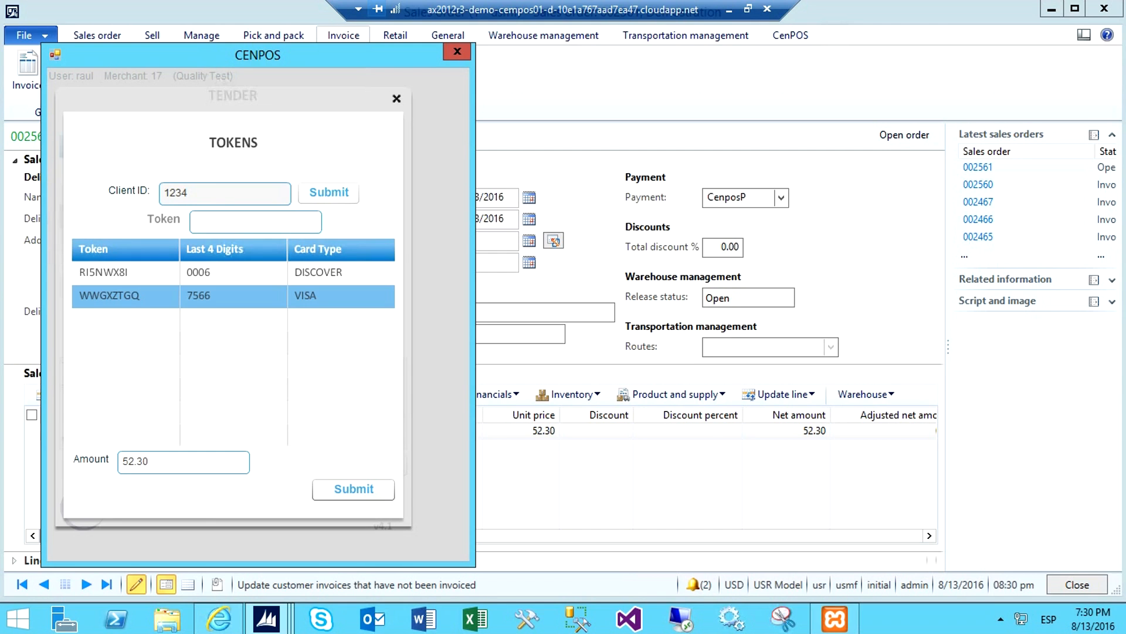
pyautogui.click(359, 489)
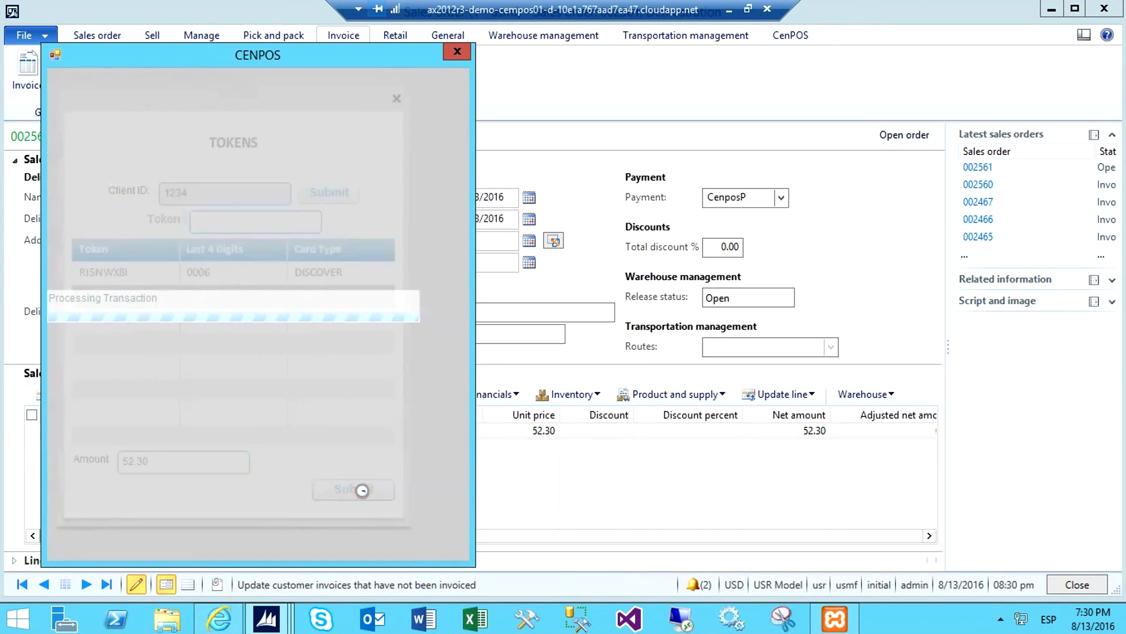
pyautogui.click(361, 101)
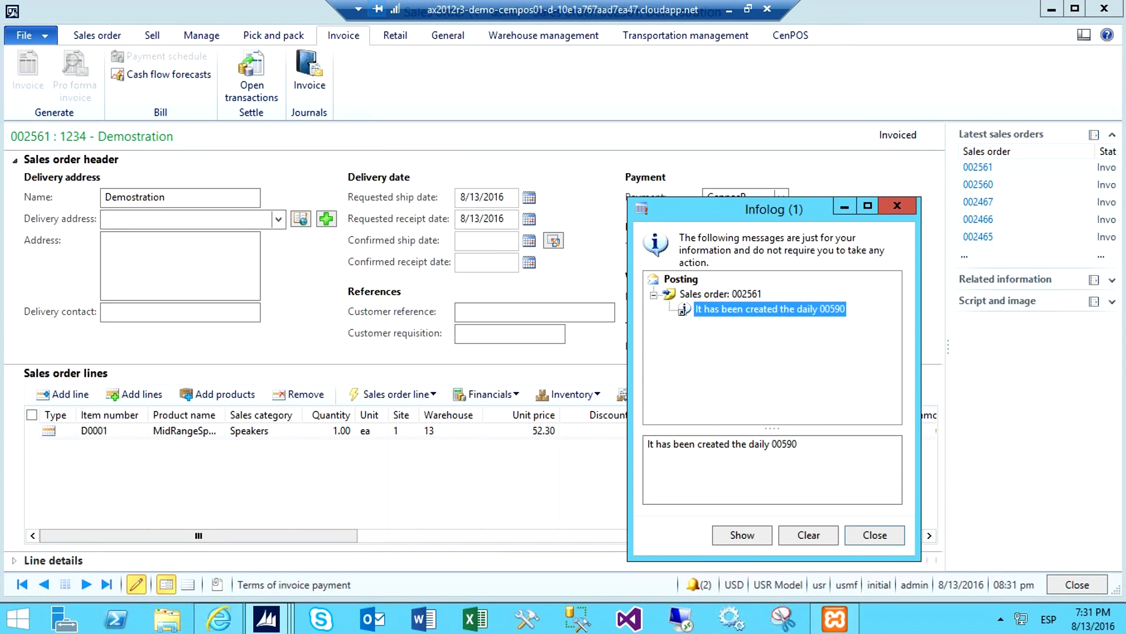
# Dismiss the Infolog and open the invoice journal of the sales order
pyautogui.press('Escape')
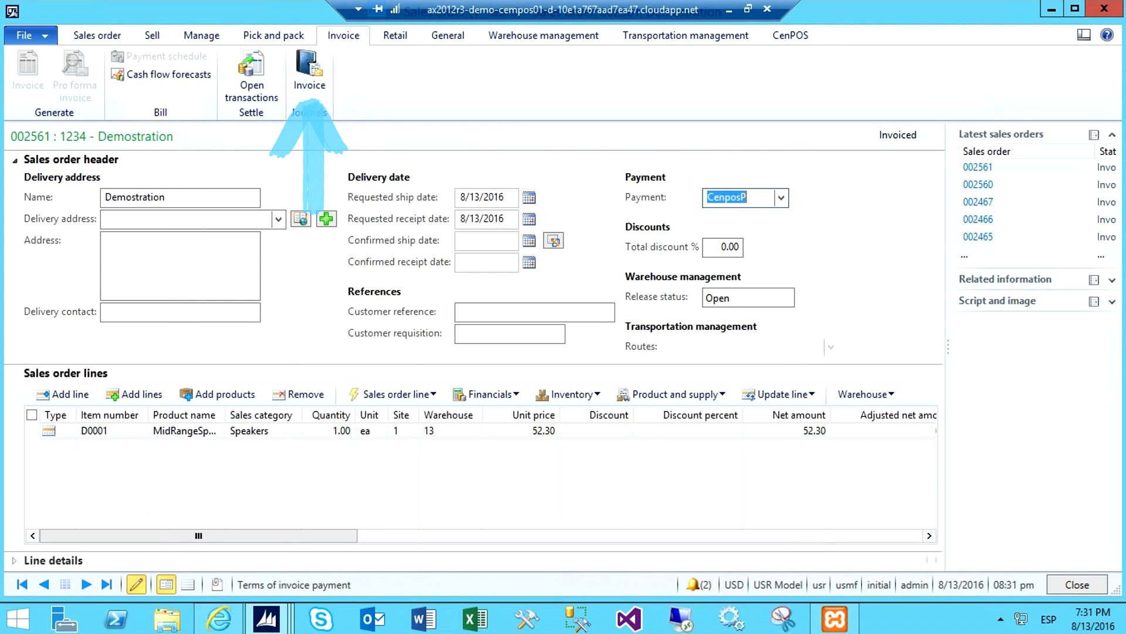
pyautogui.click(310, 76)
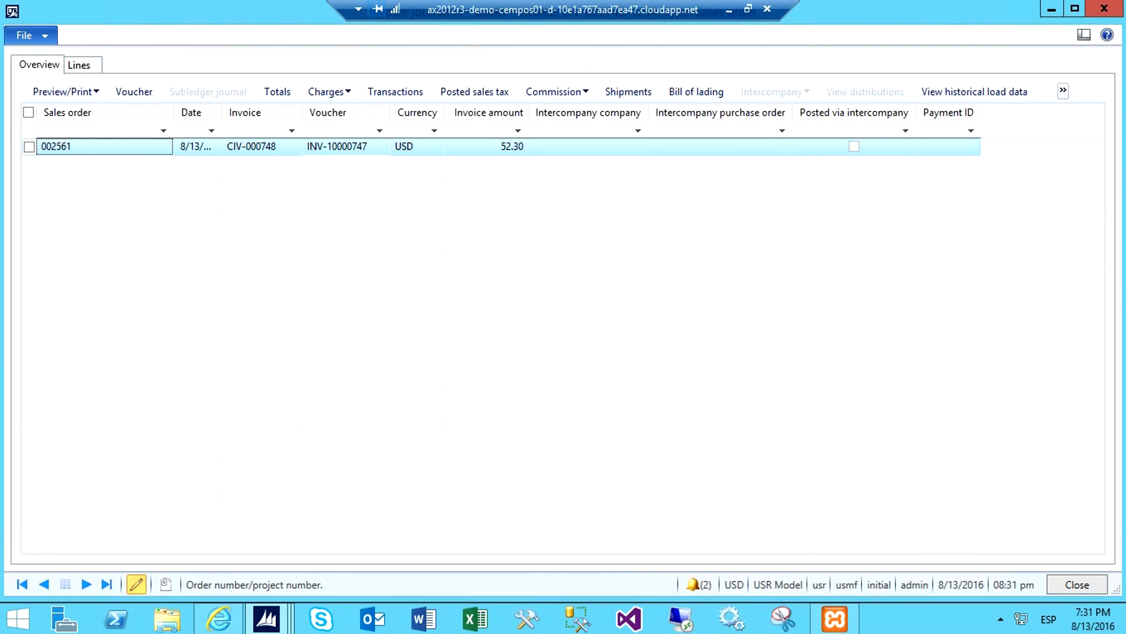
# Check the invoice's voucher in the invoice journal, then open the lines of the CustPay journal batch 00590 in the general journal
pyautogui.click(345, 147)
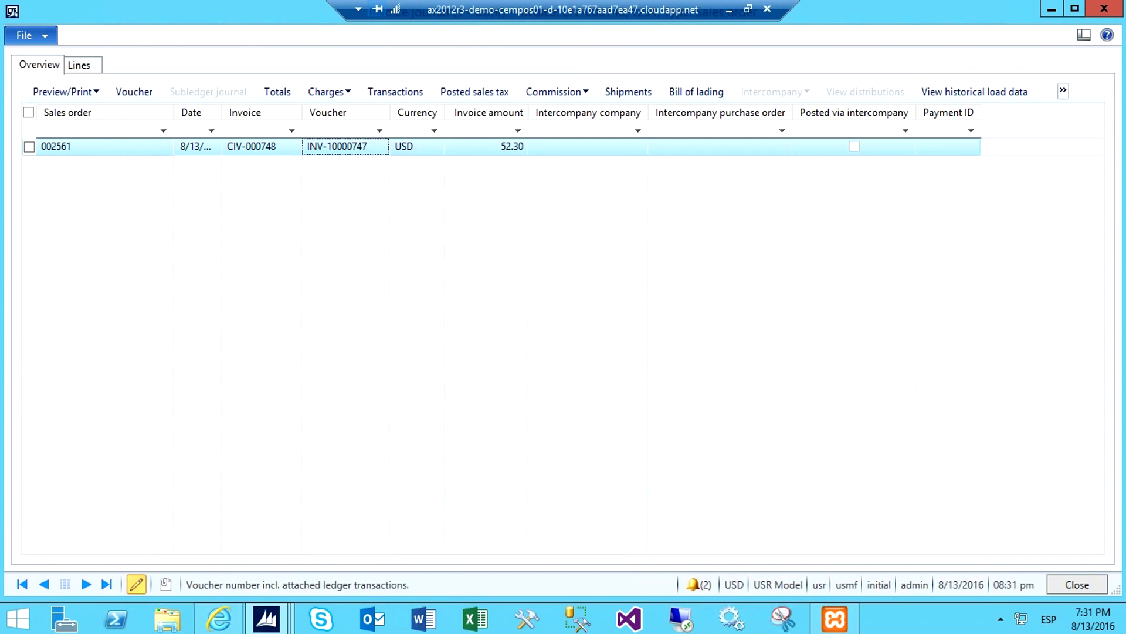
pyautogui.hotkey('alt', 'Tab')
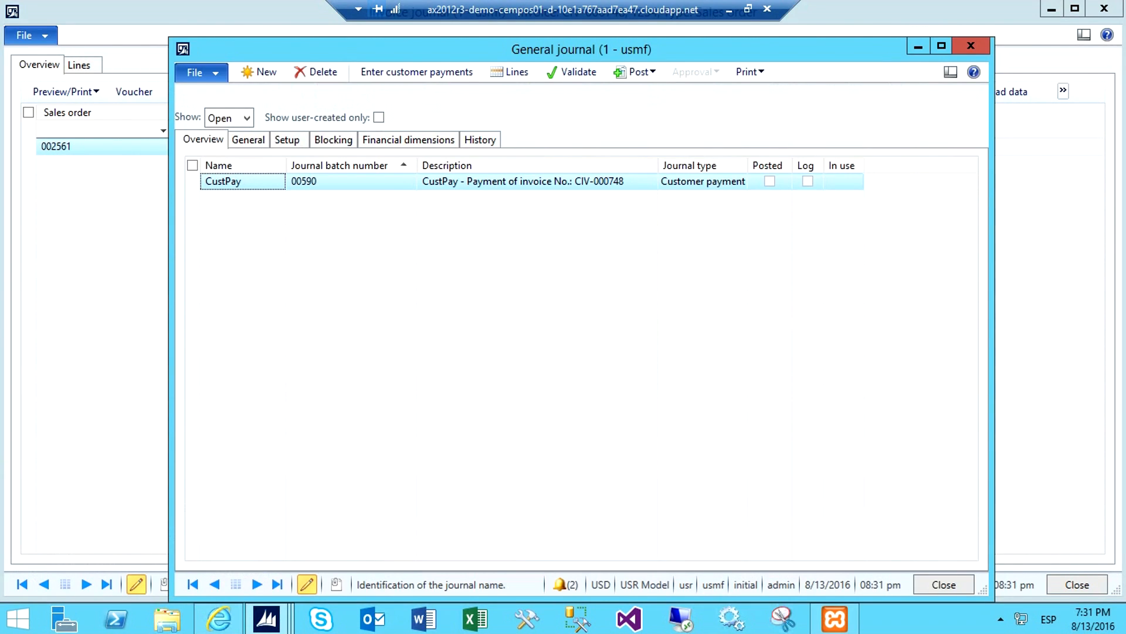
pyautogui.click(510, 72)
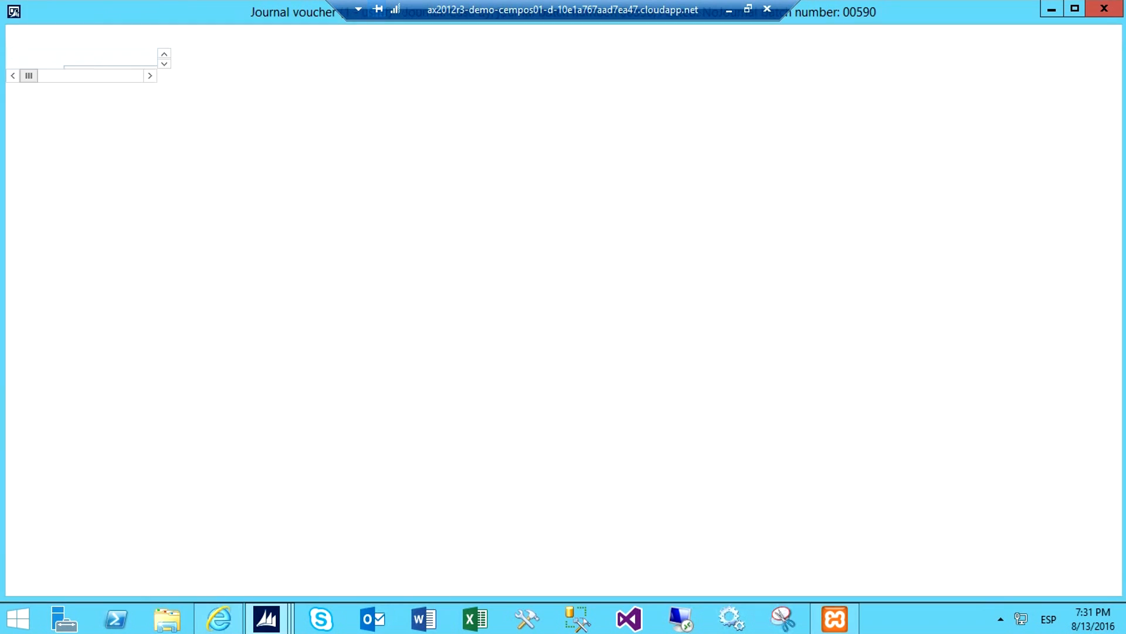
# Open the transactions of the customer on the journal line and filter their date by "d" to examine the invoice's balance
pyautogui.rightClick(240, 156)
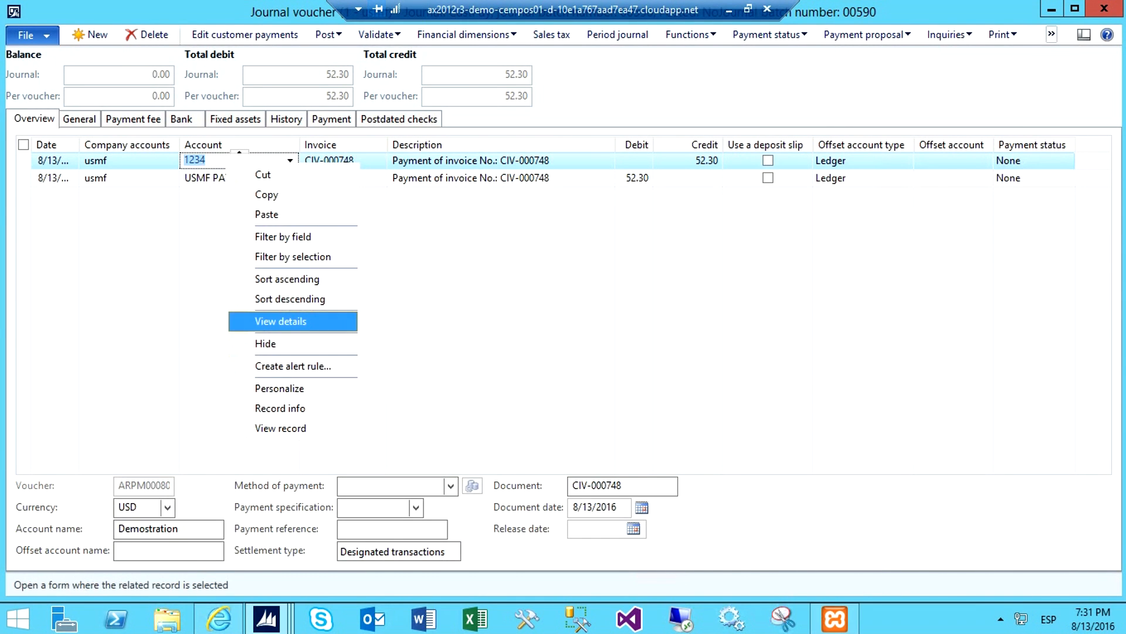
pyautogui.click(280, 321)
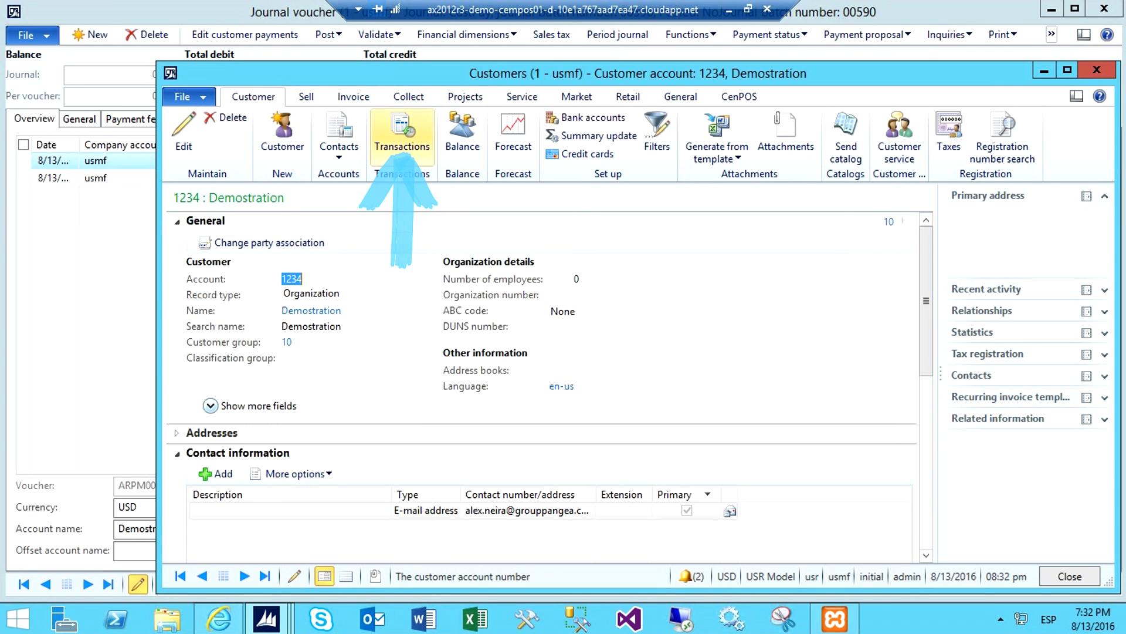
pyautogui.click(402, 132)
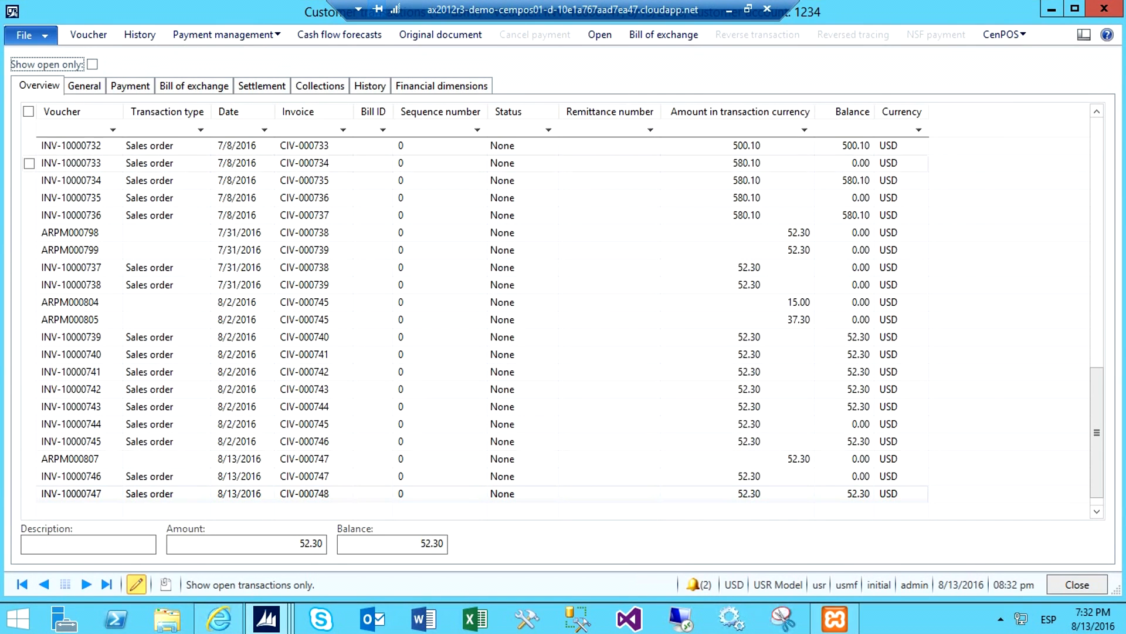
pyautogui.write('d')
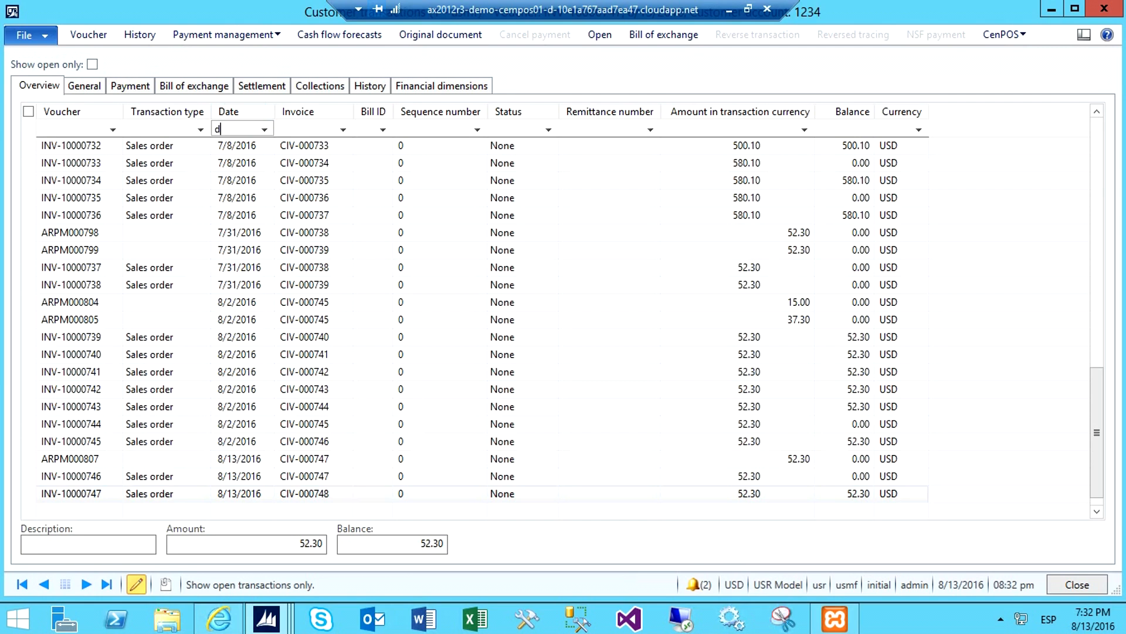
pyautogui.press('Return')
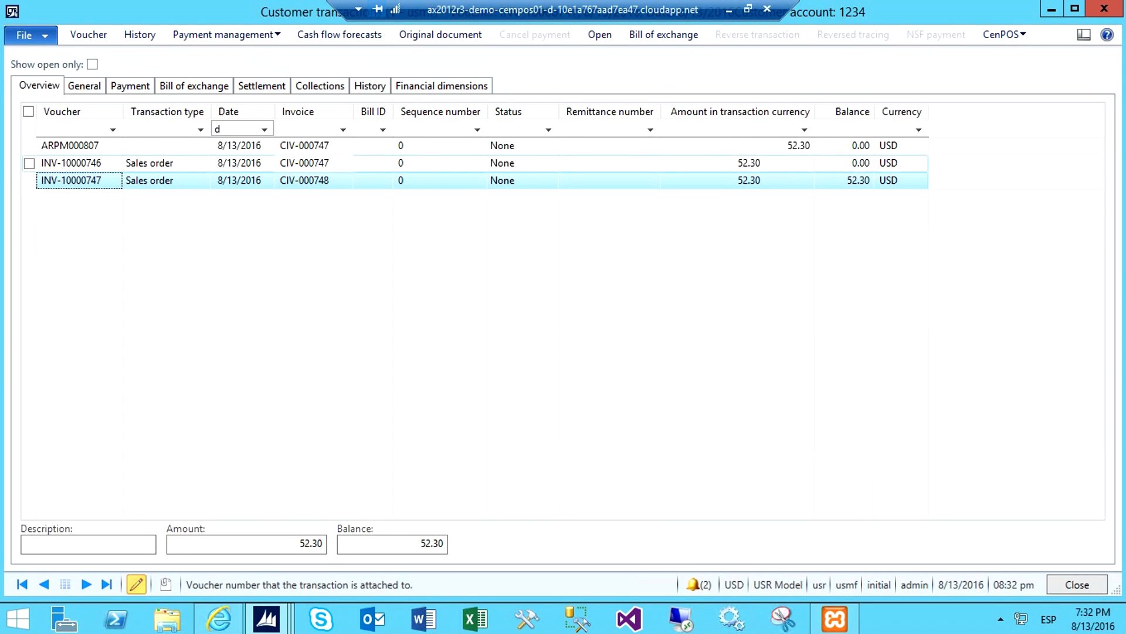
pyautogui.click(610, 181)
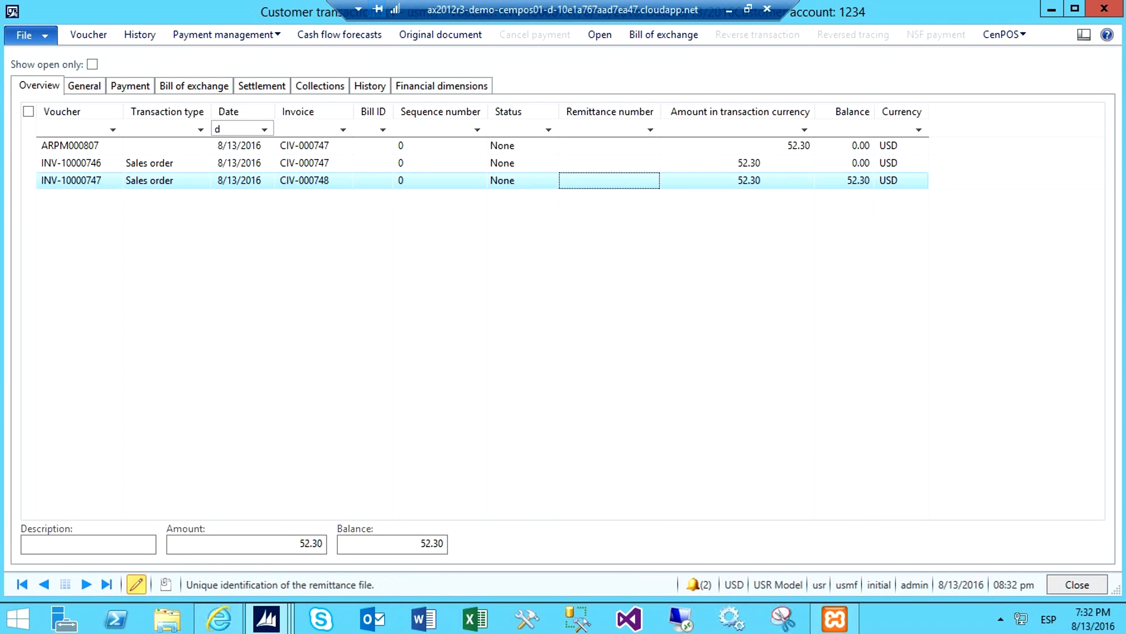
pyautogui.click(844, 181)
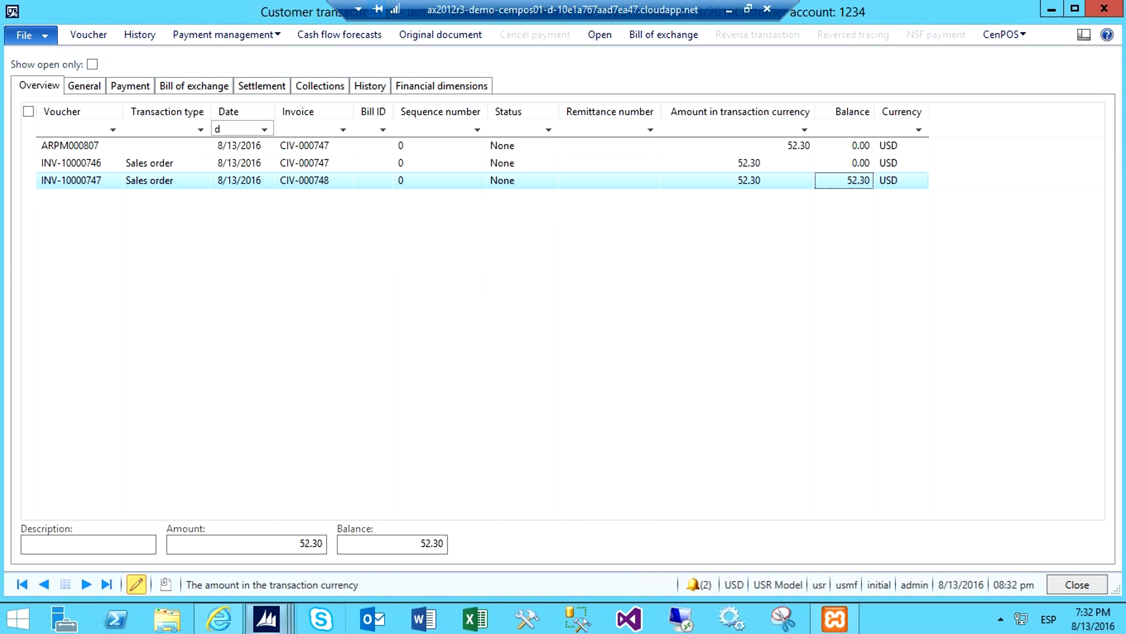
# Return to the journal voucher lines, open the settlement of the customer payment line and answer the Cancel settlement prompt
pyautogui.moveTo(266, 619)
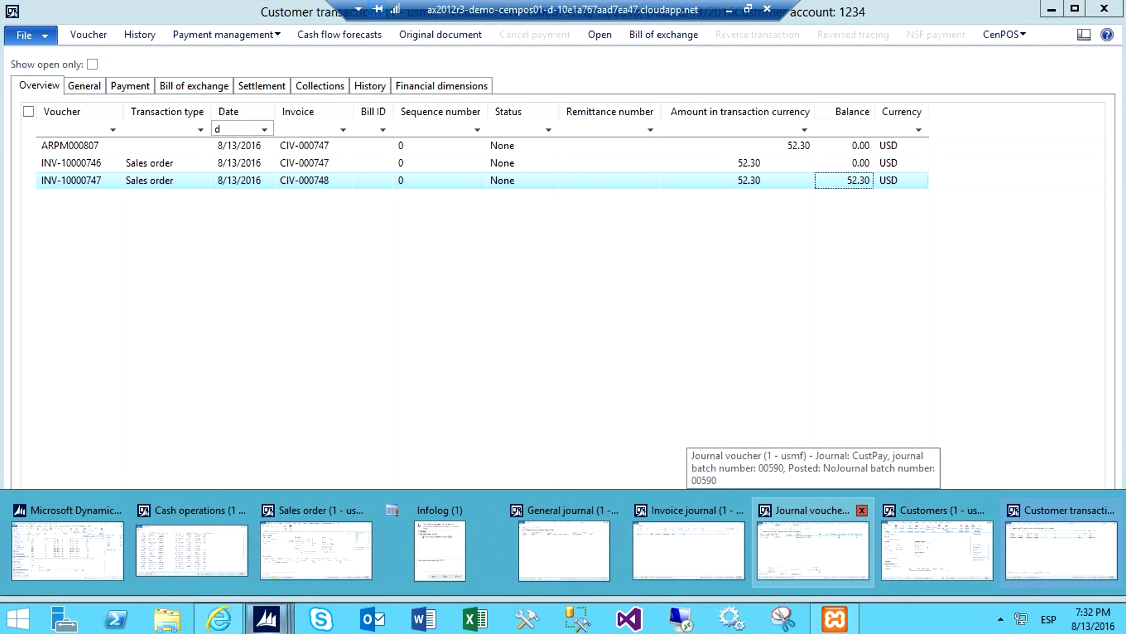
pyautogui.click(813, 548)
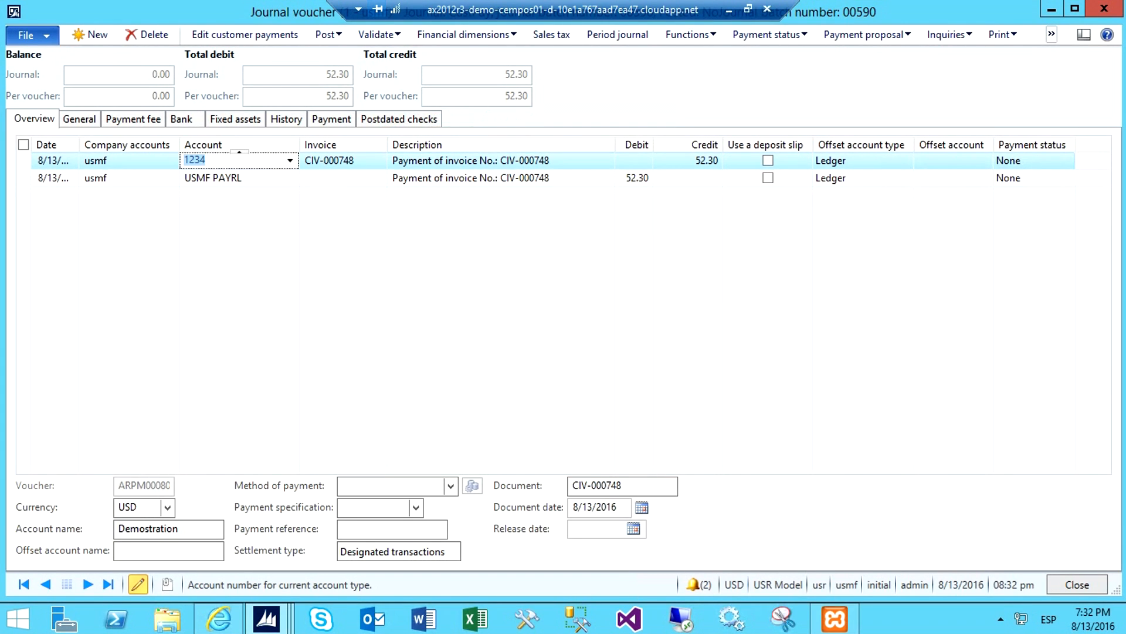
pyautogui.click(690, 35)
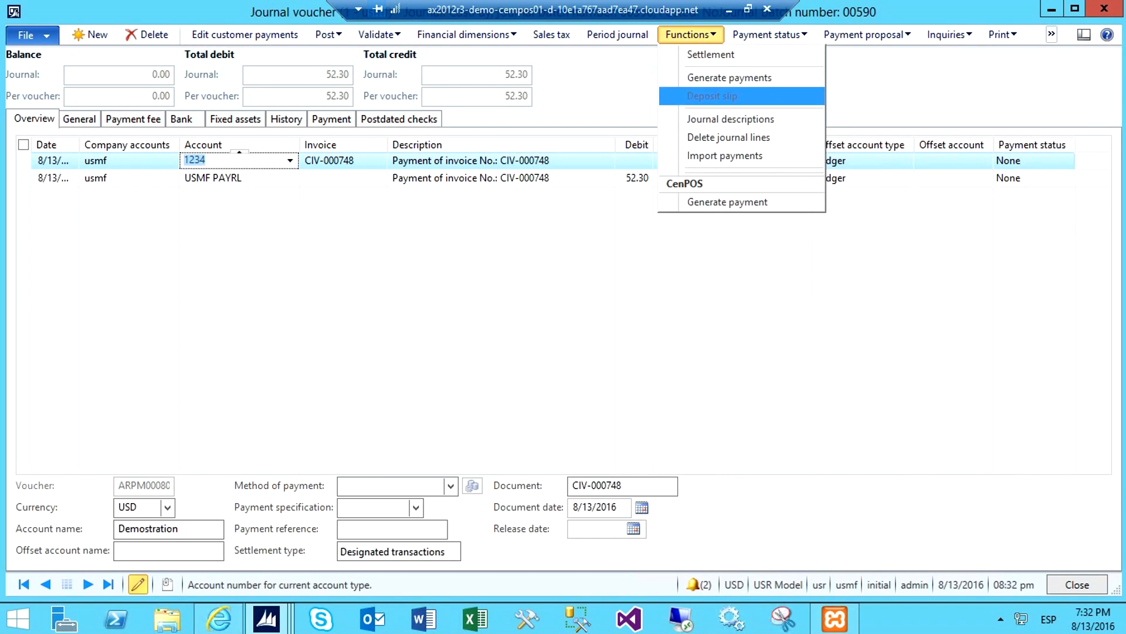
pyautogui.click(711, 54)
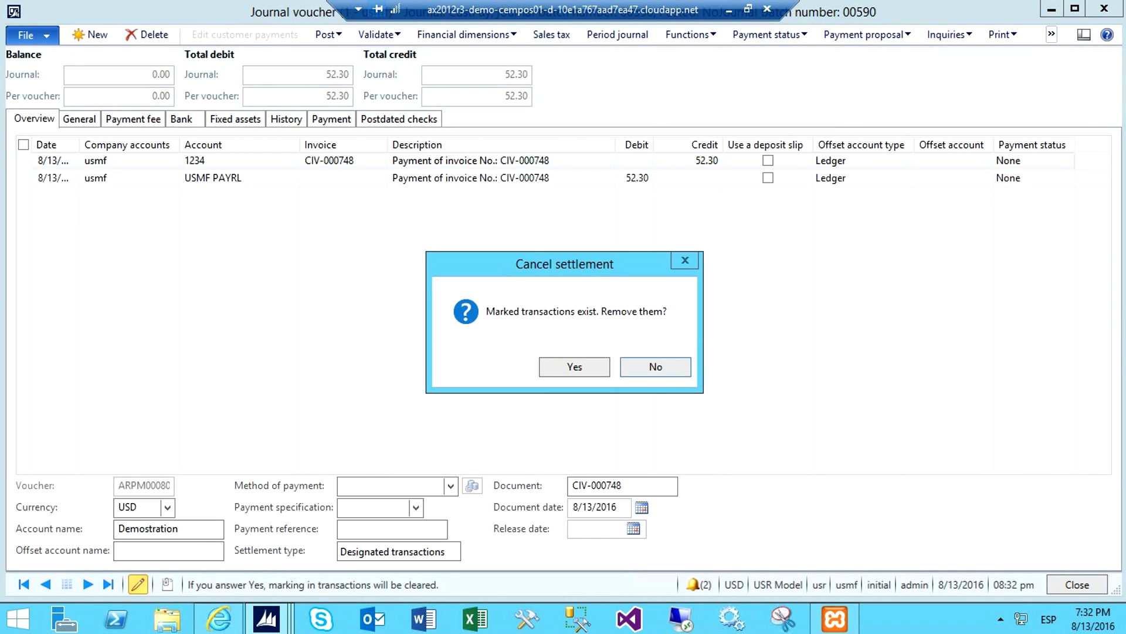
pyautogui.click(574, 367)
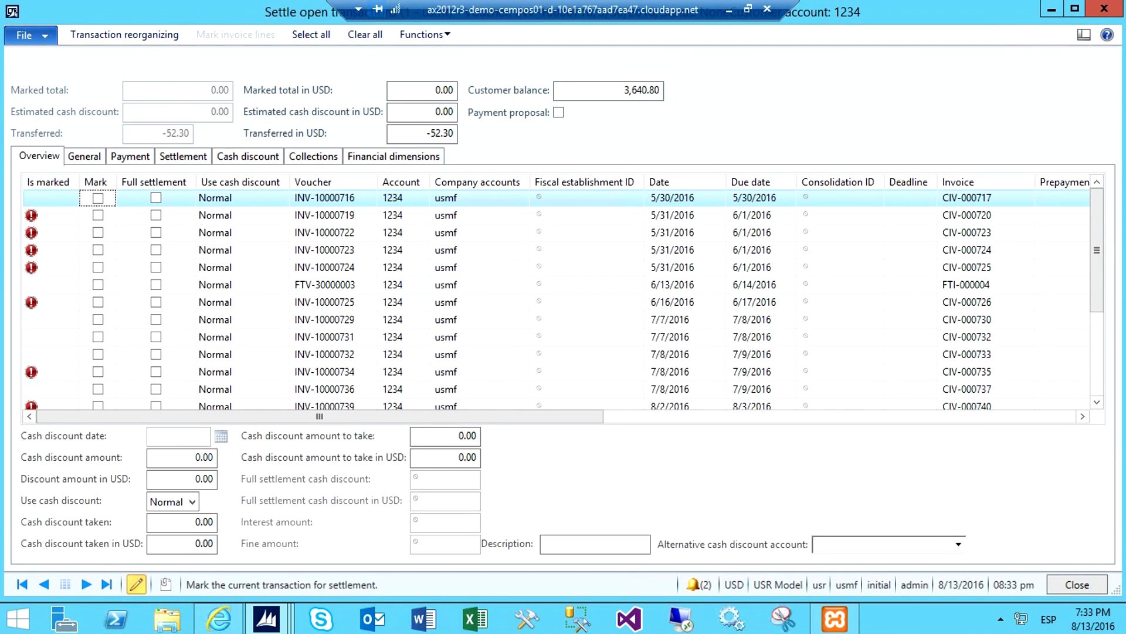
# Filter the open transactions by date "d", check that the paid invoice is marked for settlement, and close the form
pyautogui.click(587, 285)
pyautogui.hotkey('ctrl', 'g')
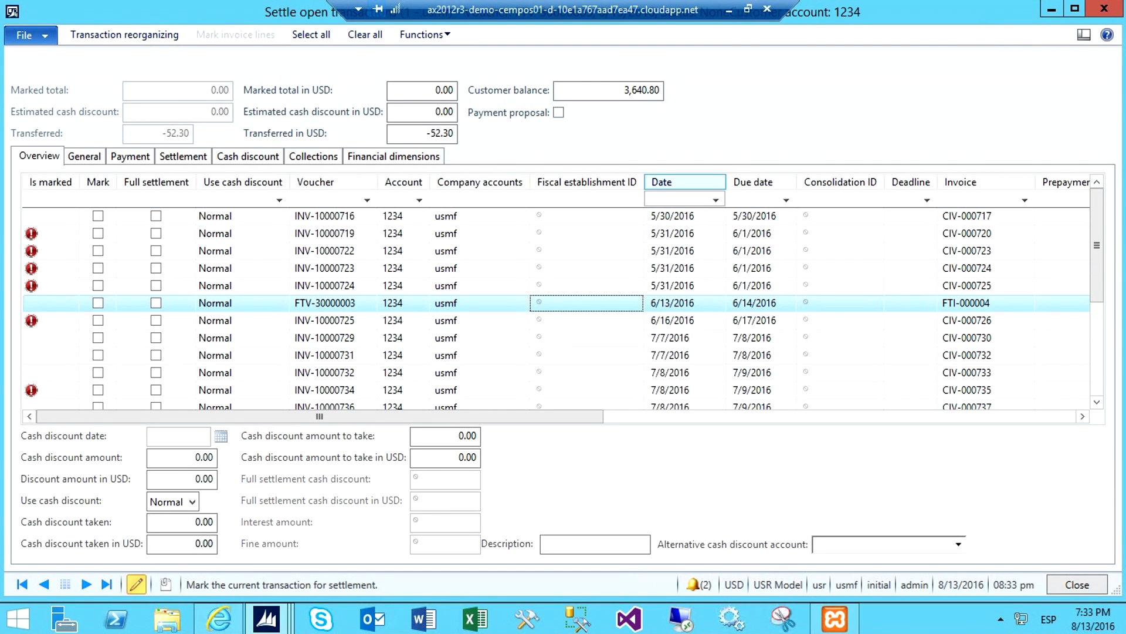
pyautogui.write('d')
pyautogui.press('Return')
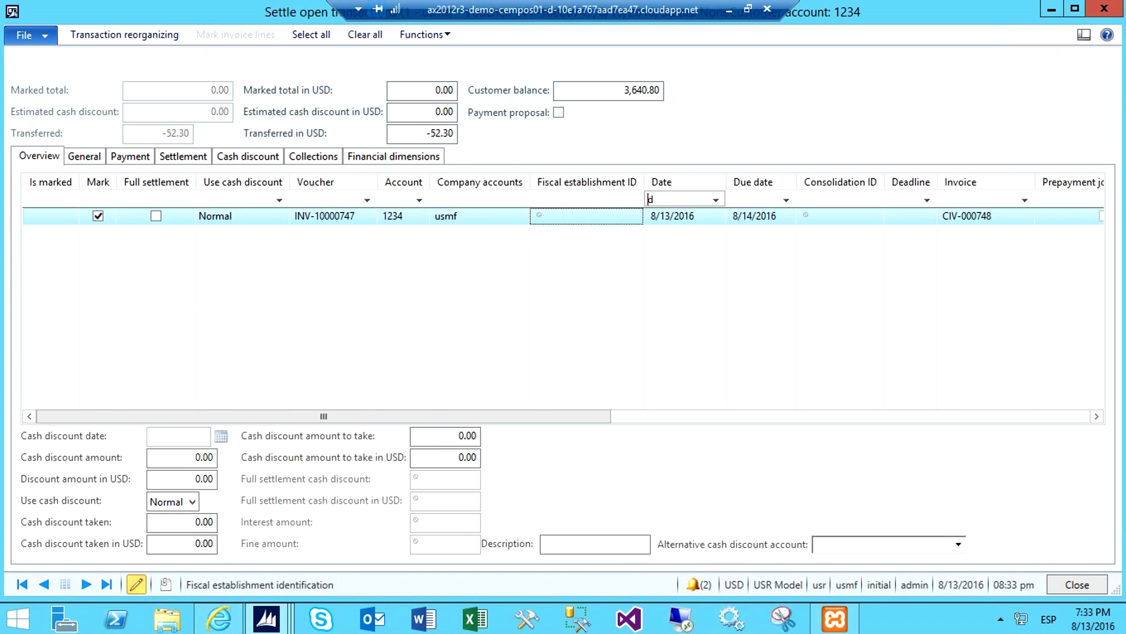
pyautogui.click(985, 216)
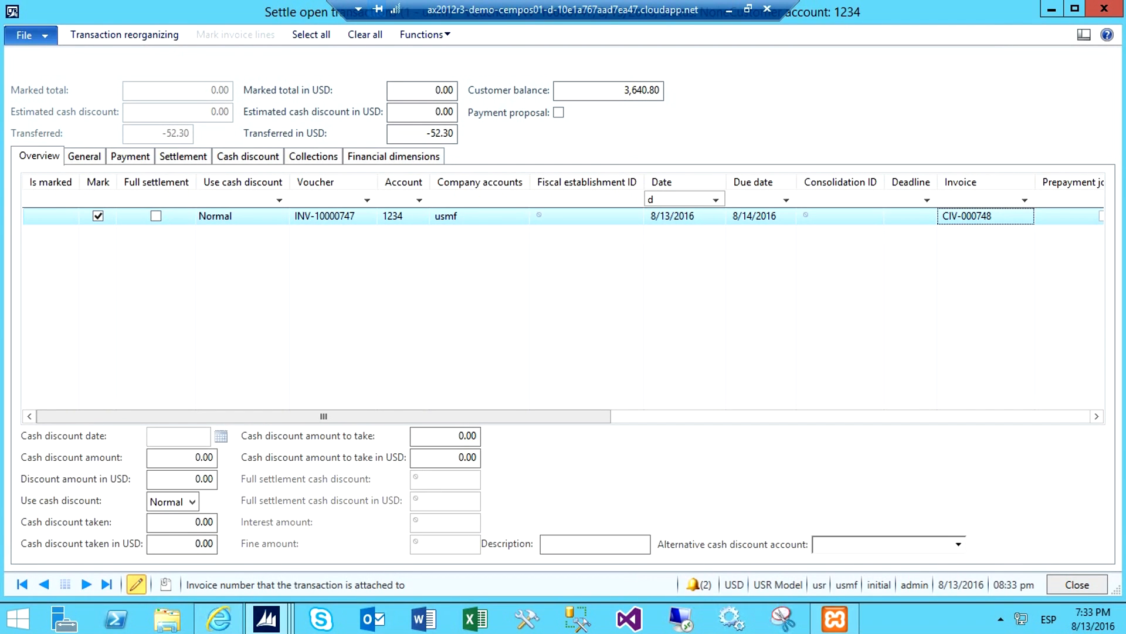
pyautogui.click(1105, 9)
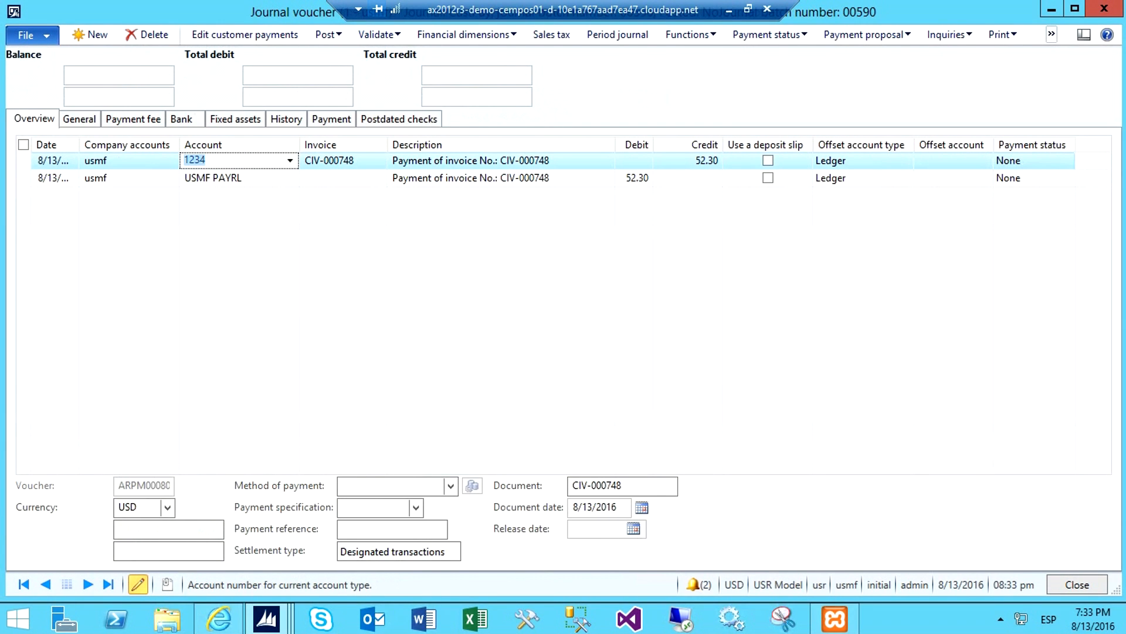
# Post the customer payment journal and return to the customer transactions to check the invoice's balance
pyautogui.click(465, 177)
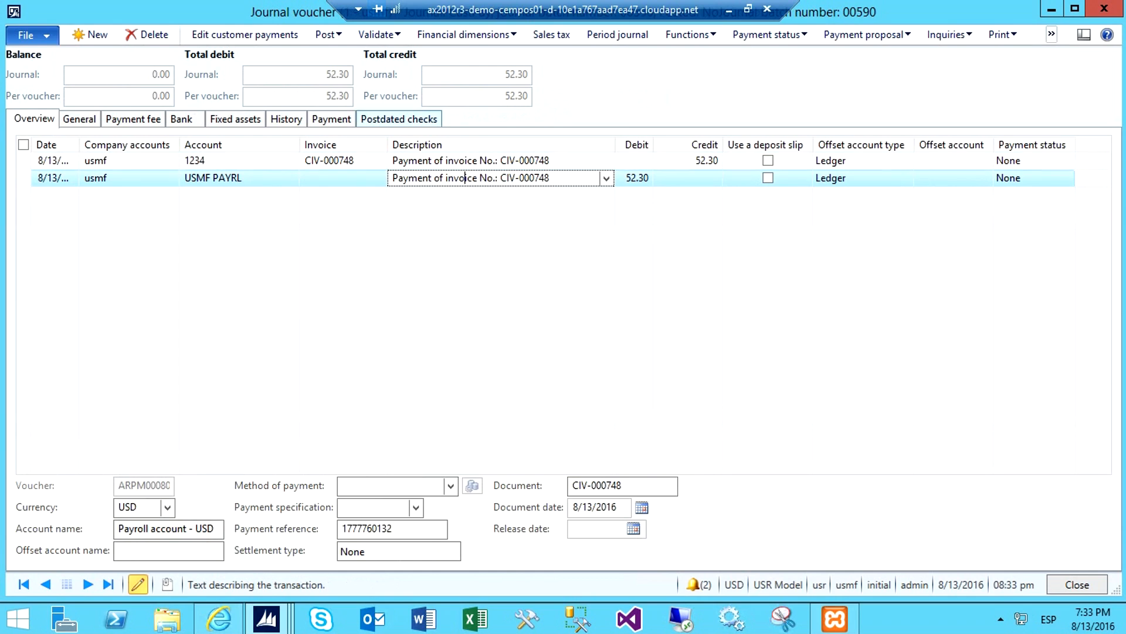
pyautogui.click(328, 34)
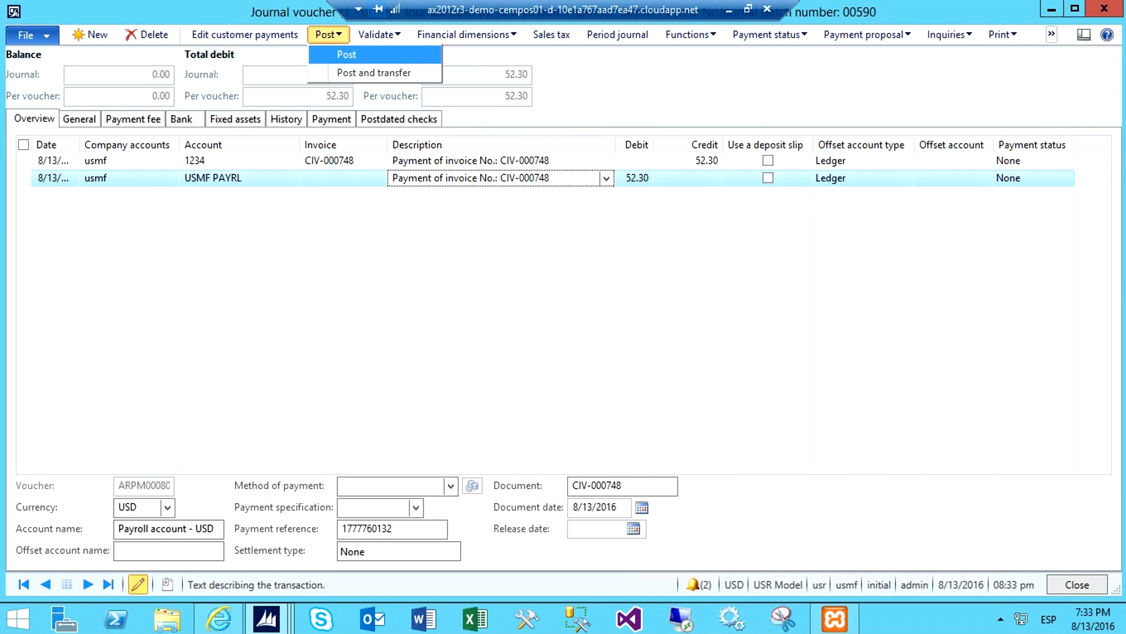
pyautogui.click(334, 54)
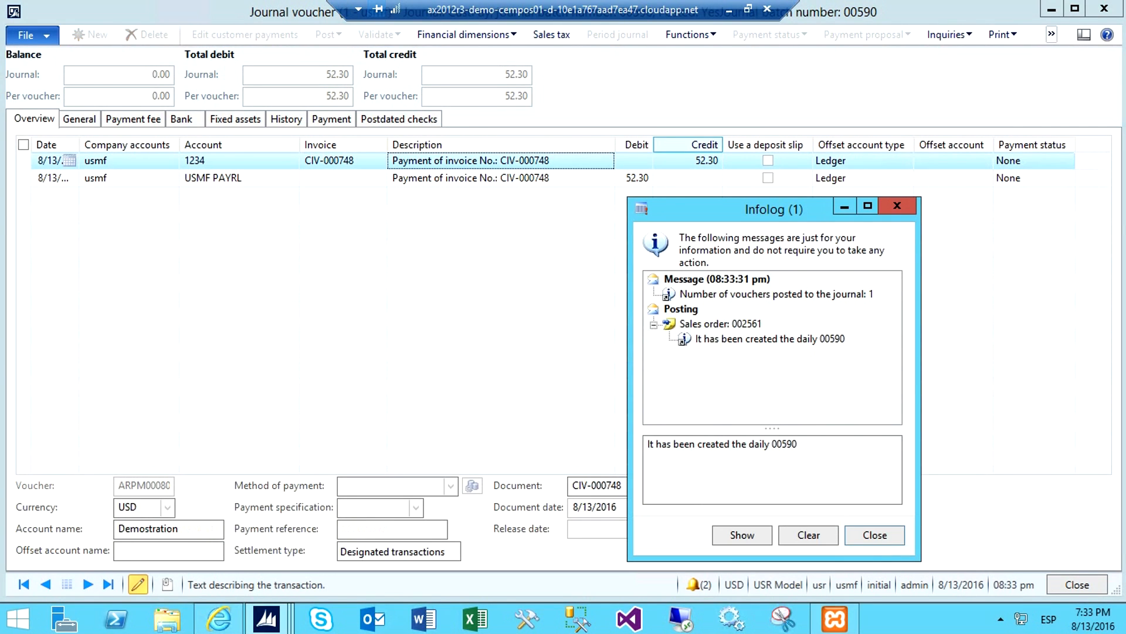
pyautogui.hotkey('alt', 'Tab')
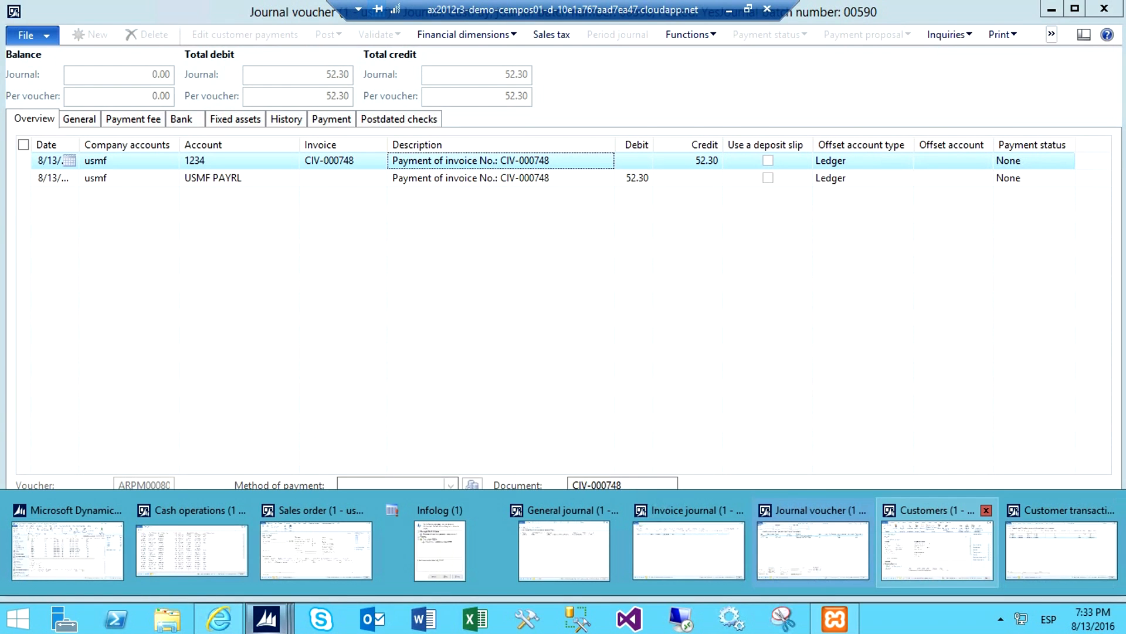
pyautogui.hotkey('alt', 'Tab')
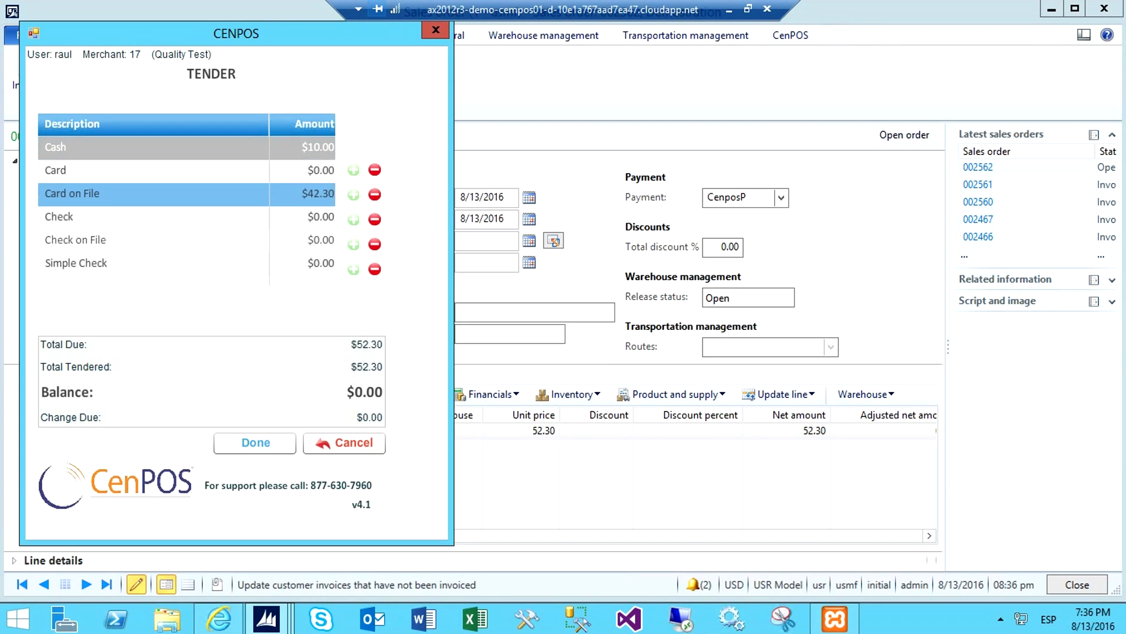
# Complete the CenPOS tender of the new sales order with $10.00 Cash and $42.30 Card on File
pyautogui.click(186, 194)
pyautogui.click(256, 443)
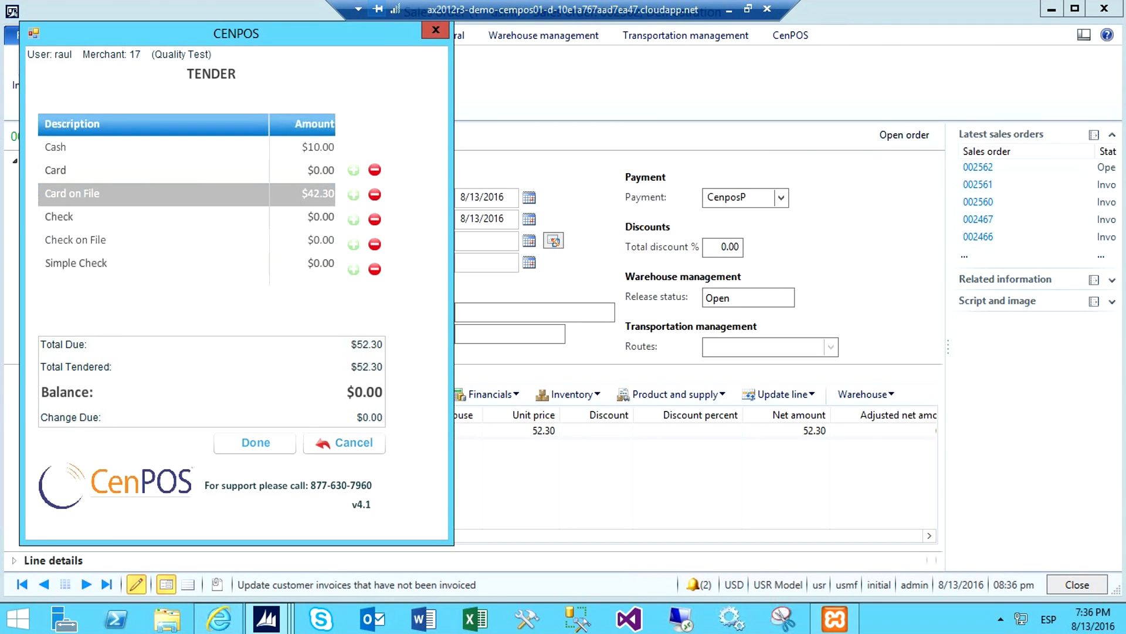
pyautogui.click(390, 514)
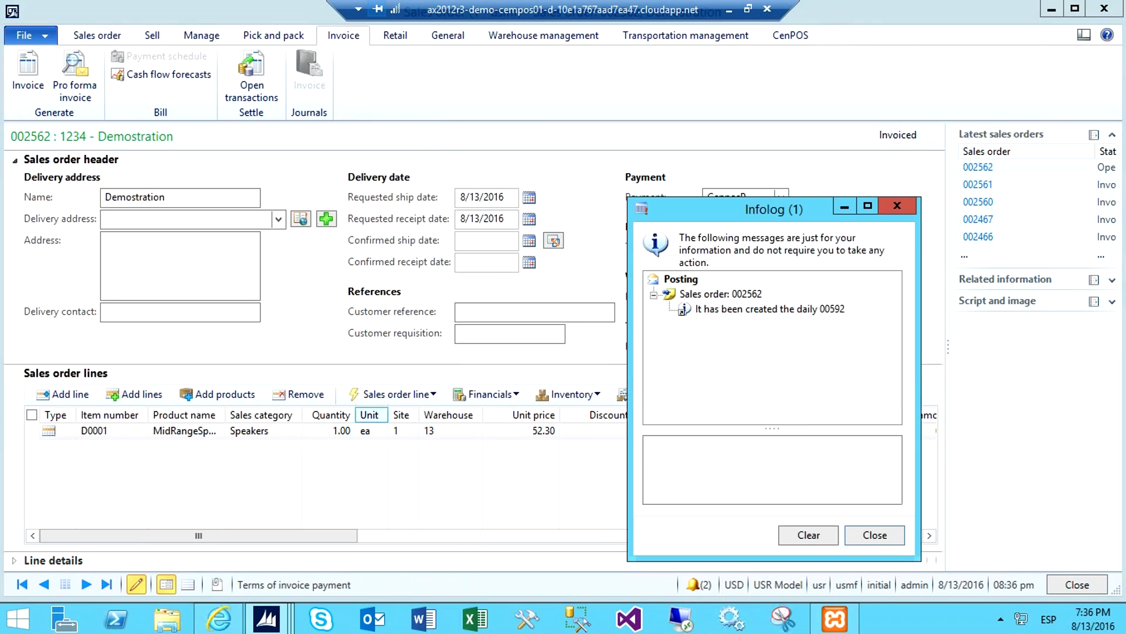
# Show the payment journal 00592 from the Infolog message and open its voucher lines
pyautogui.click(770, 309)
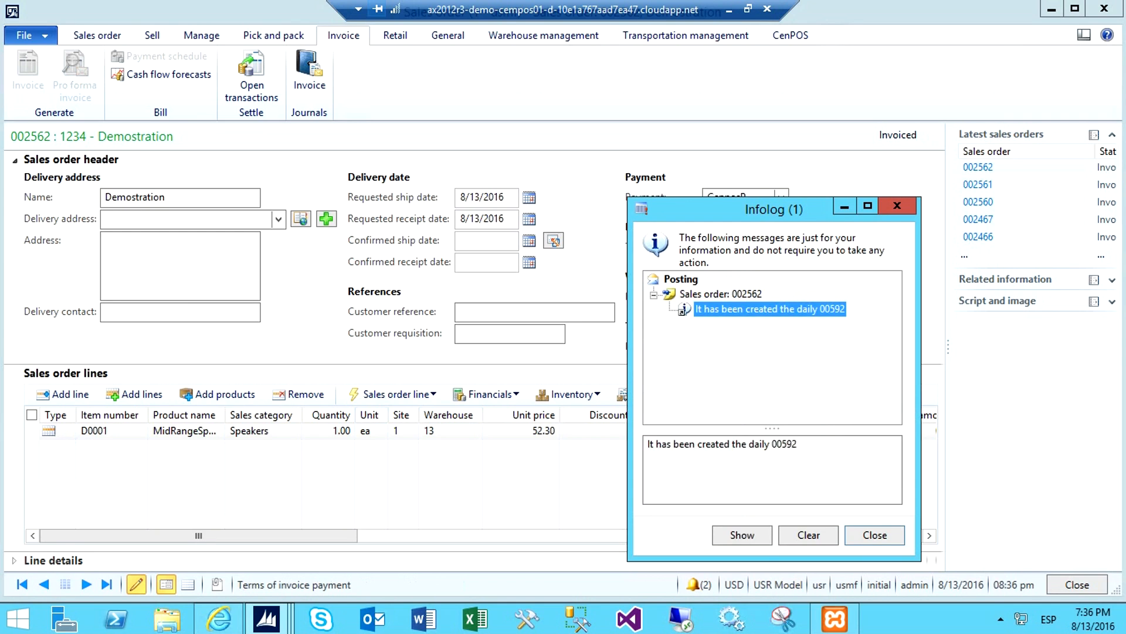
pyautogui.click(742, 535)
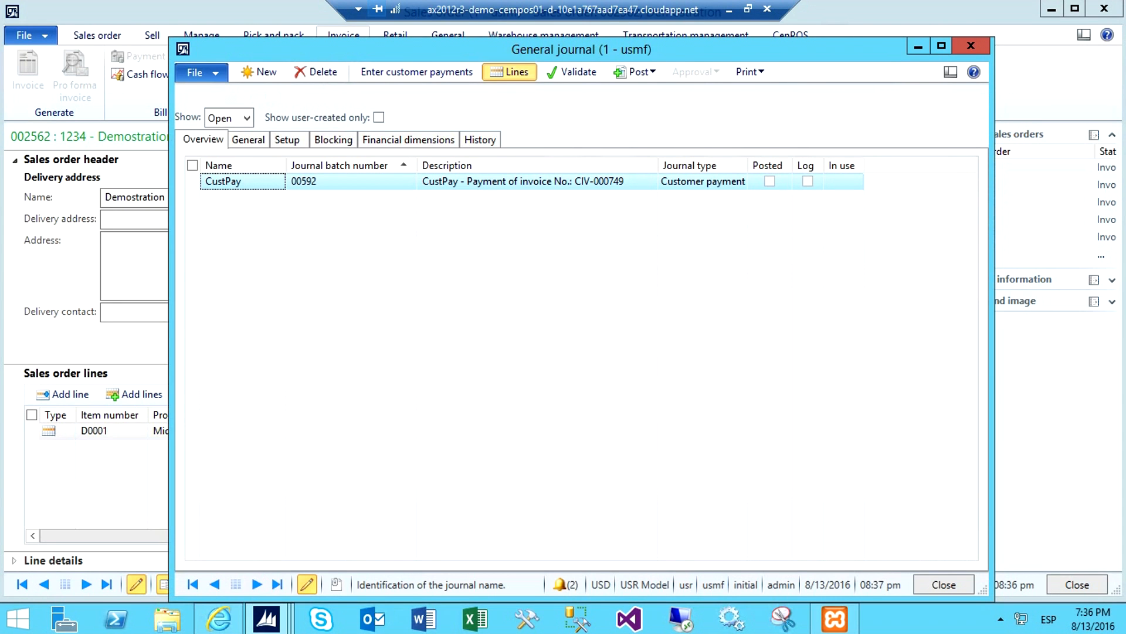
pyautogui.click(510, 71)
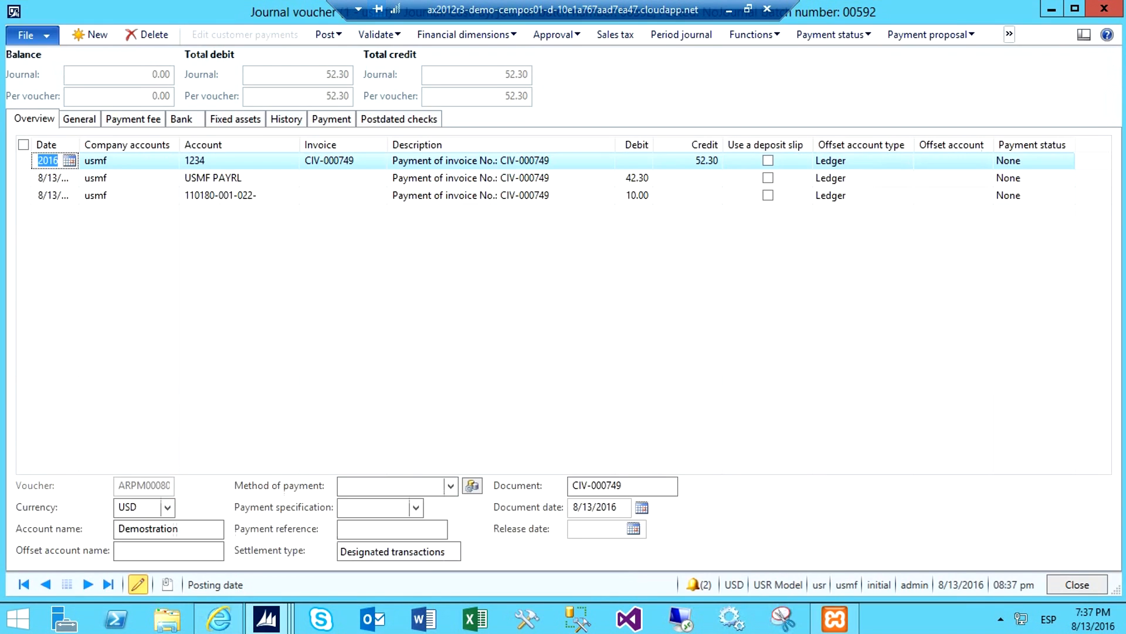